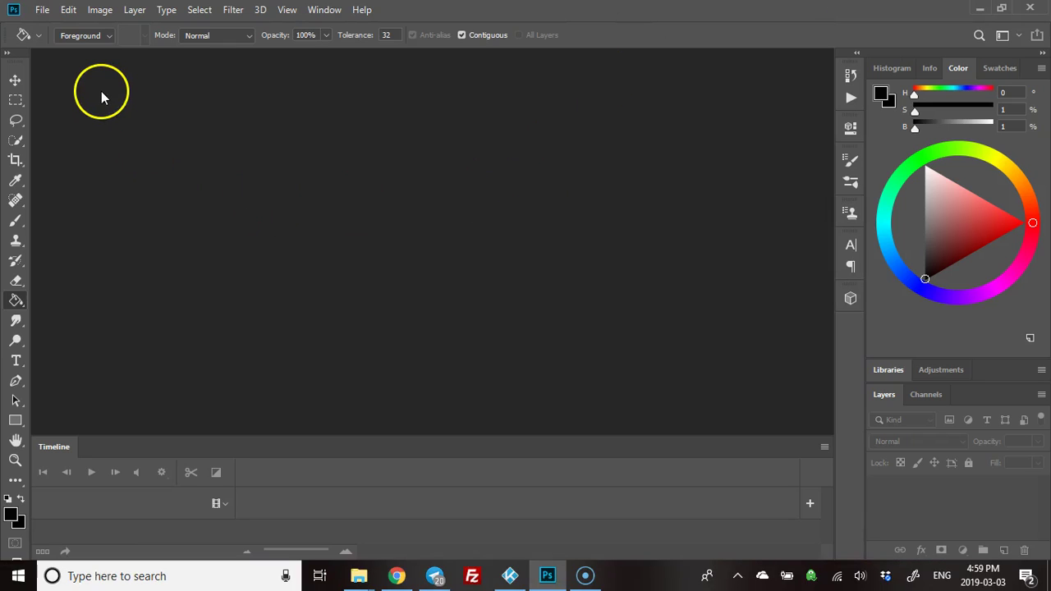
left_click(325, 10)
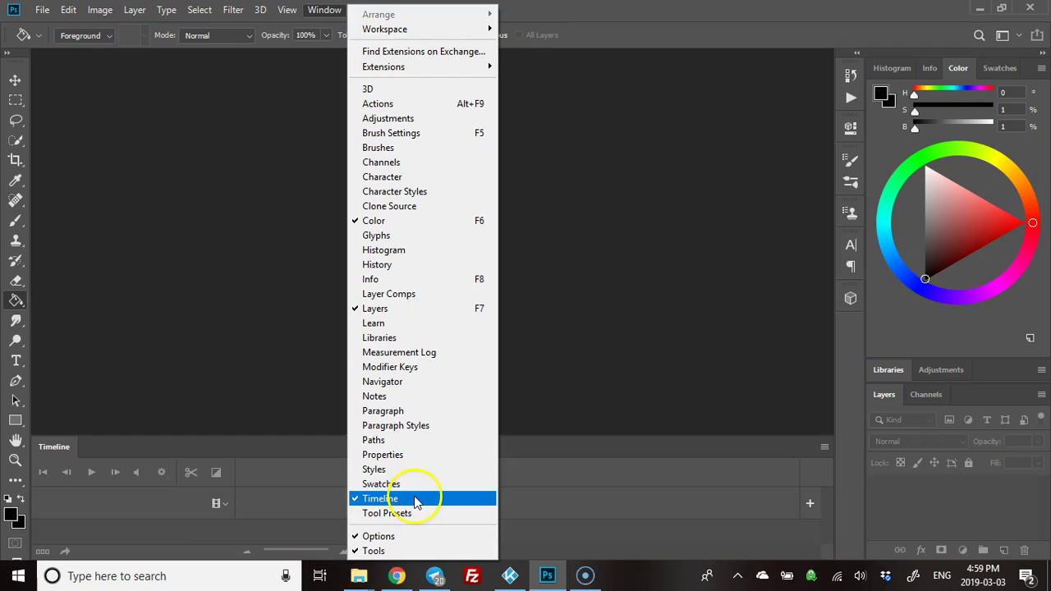
left_click(566, 487)
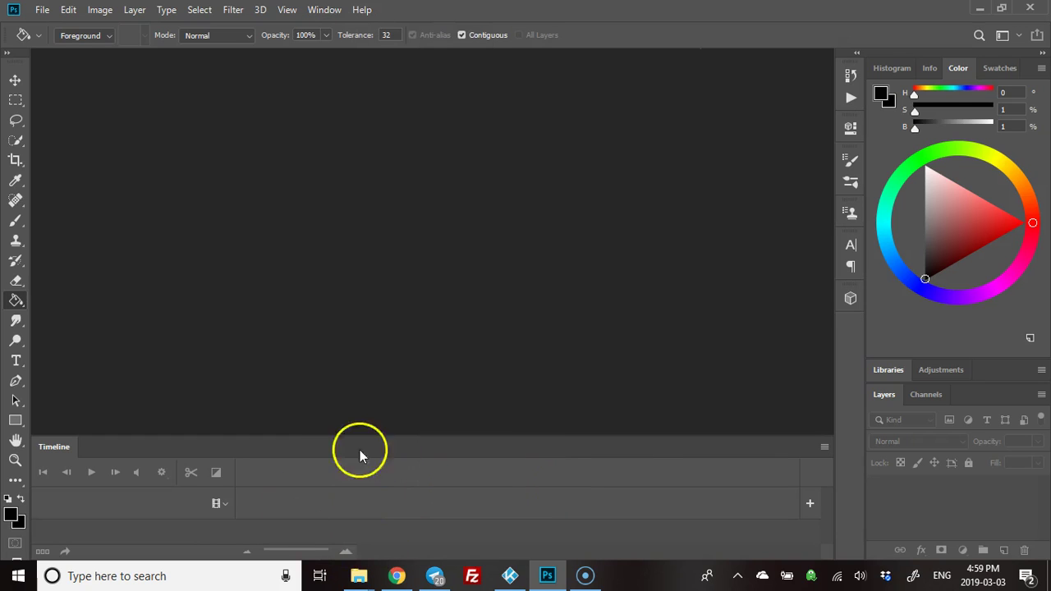
left_click(318, 11)
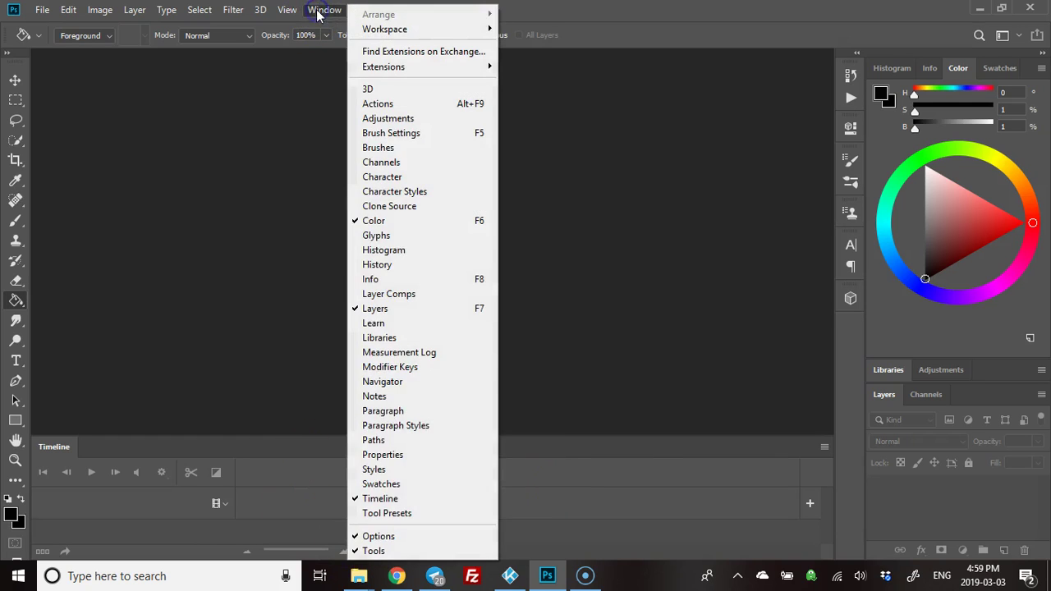
left_click(412, 499)
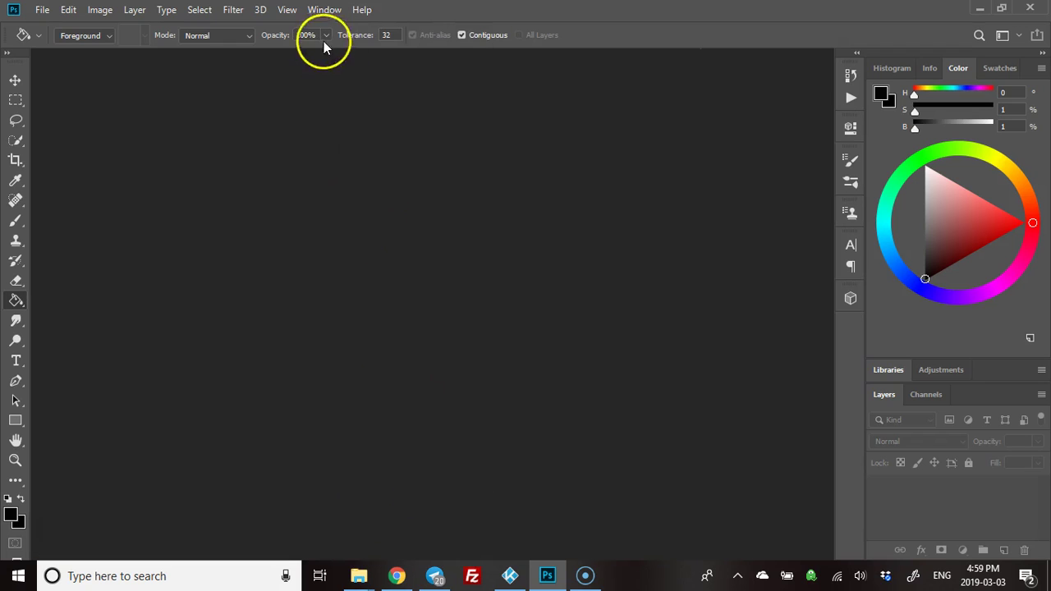
left_click(324, 11)
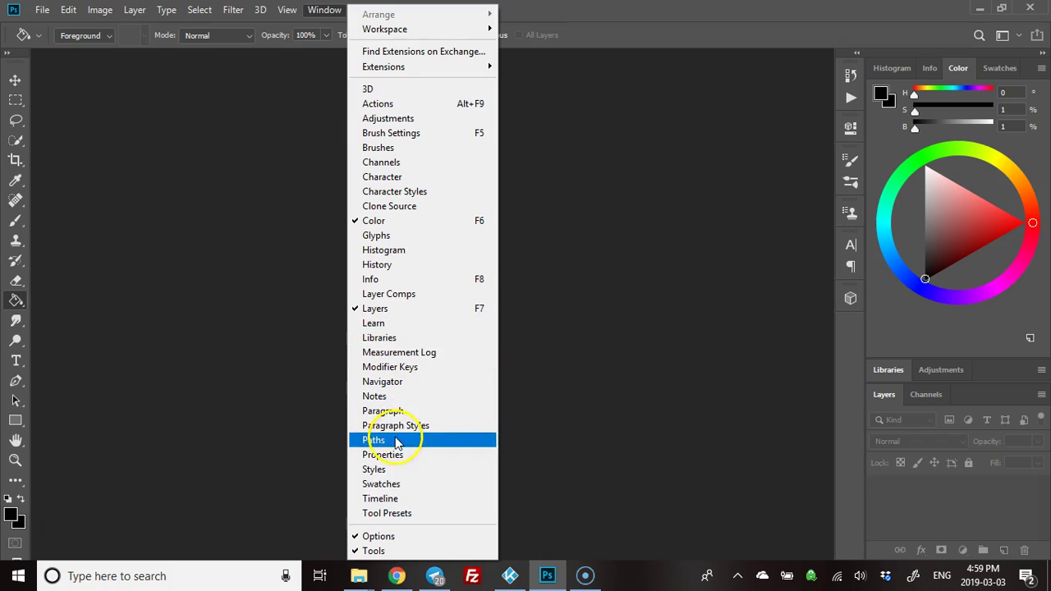
left_click(403, 500)
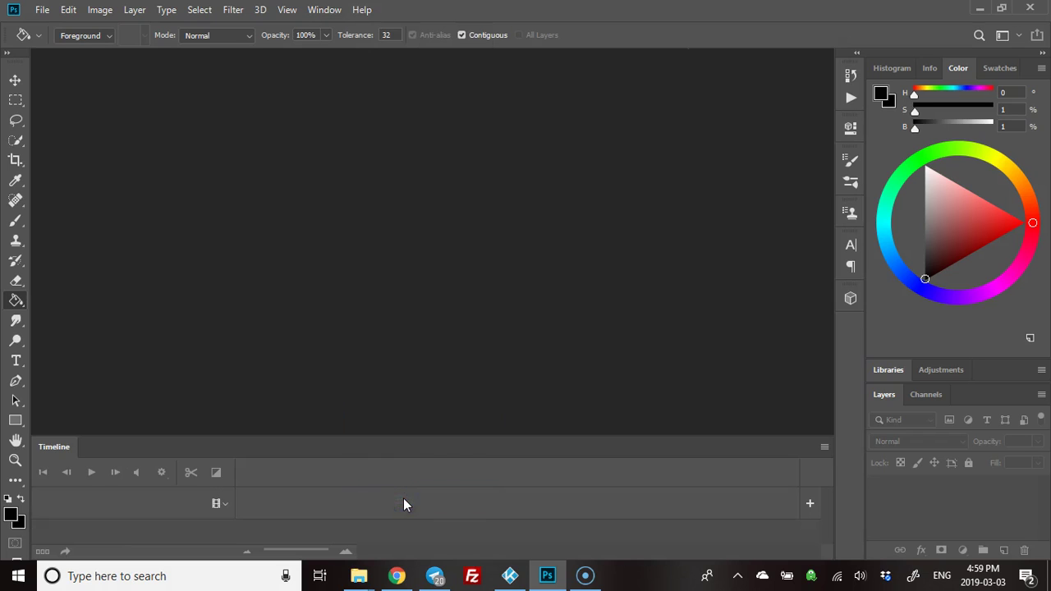
left_click(250, 214)
left_click(42, 10)
- Create a new 720×480 px, 72 ppi document with a transparent background
left_click(55, 27)
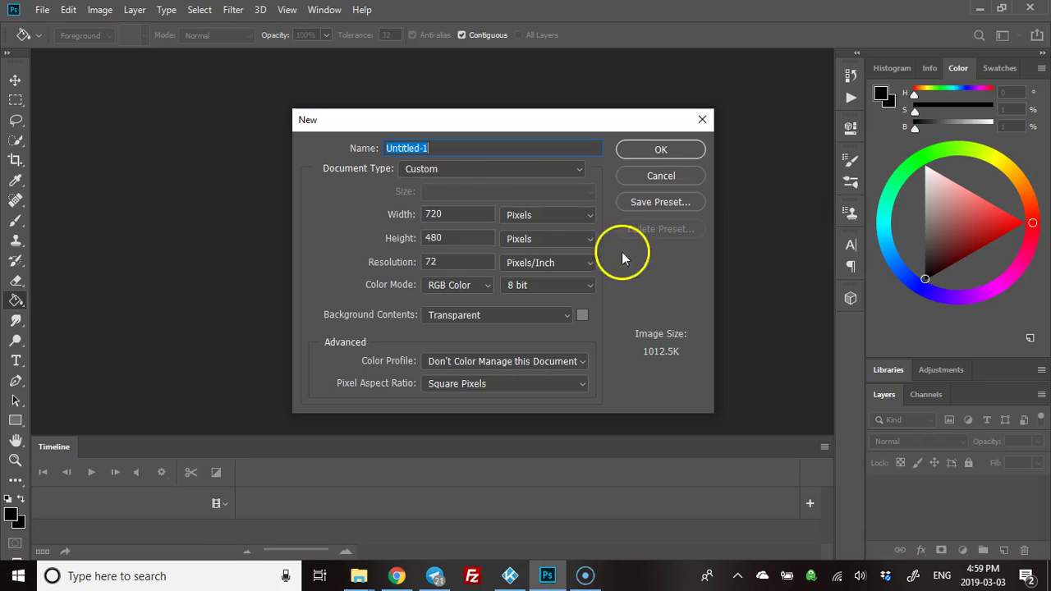
left_click(640, 150)
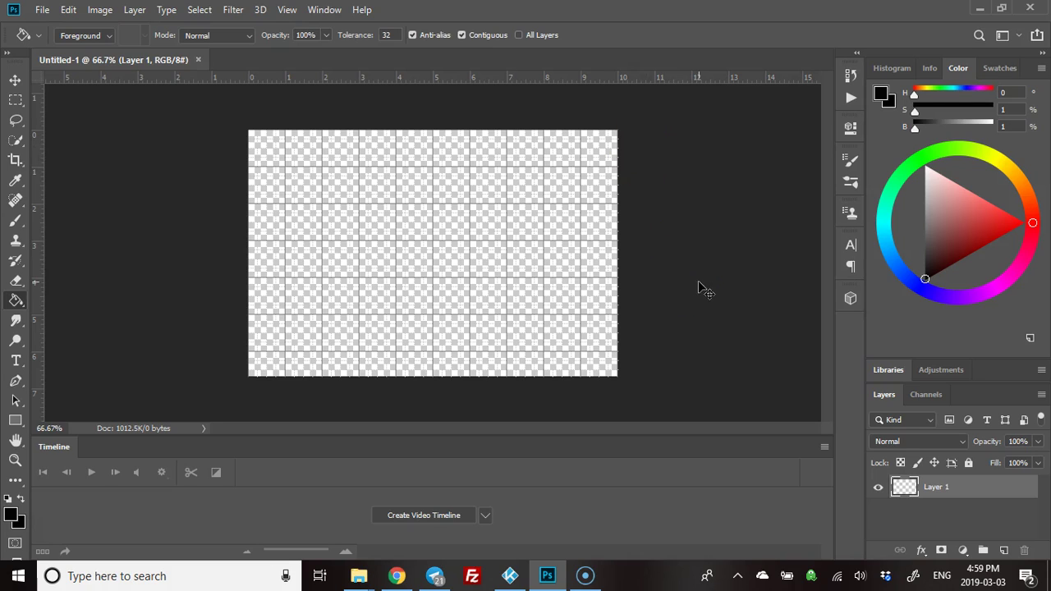
- Hide the grid, fill Layer 1 black, and fill a new Layer 2 with dark grey #403f3f (brightness 25%)
key("ctrl+apostrophe")
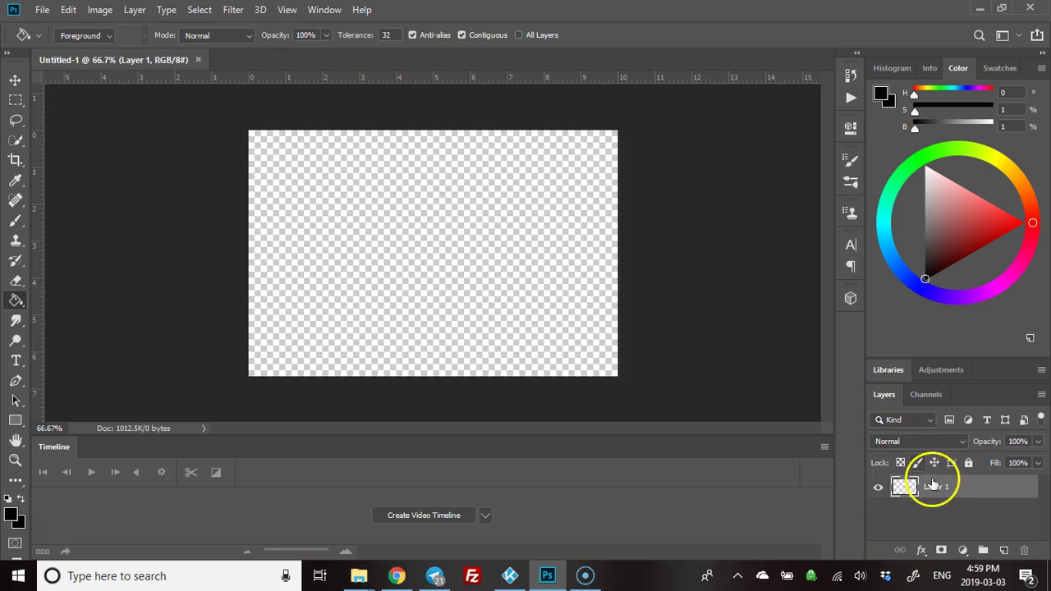
left_click(454, 254)
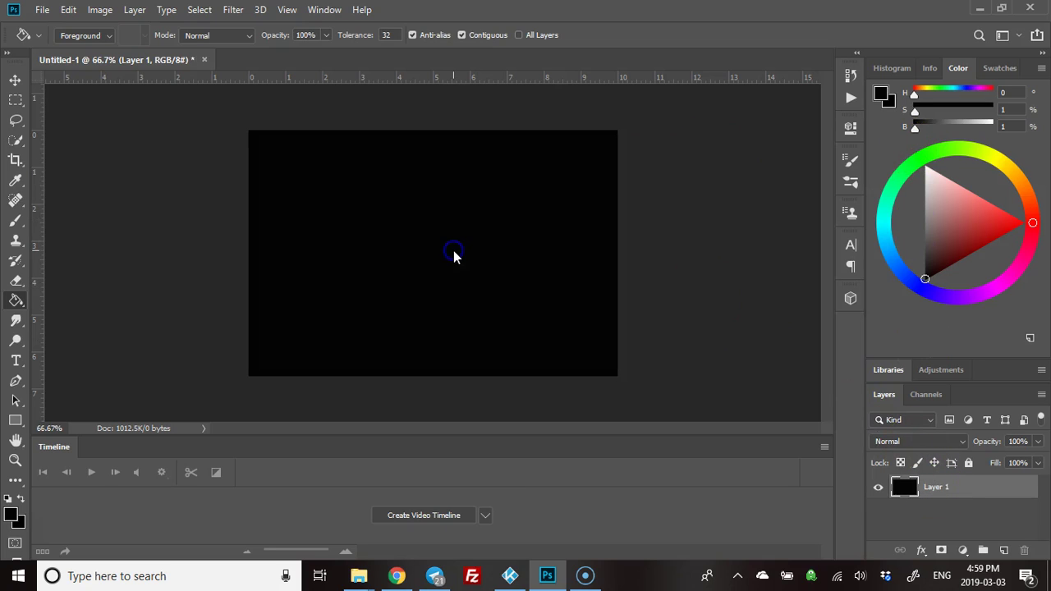
left_click(1003, 551)
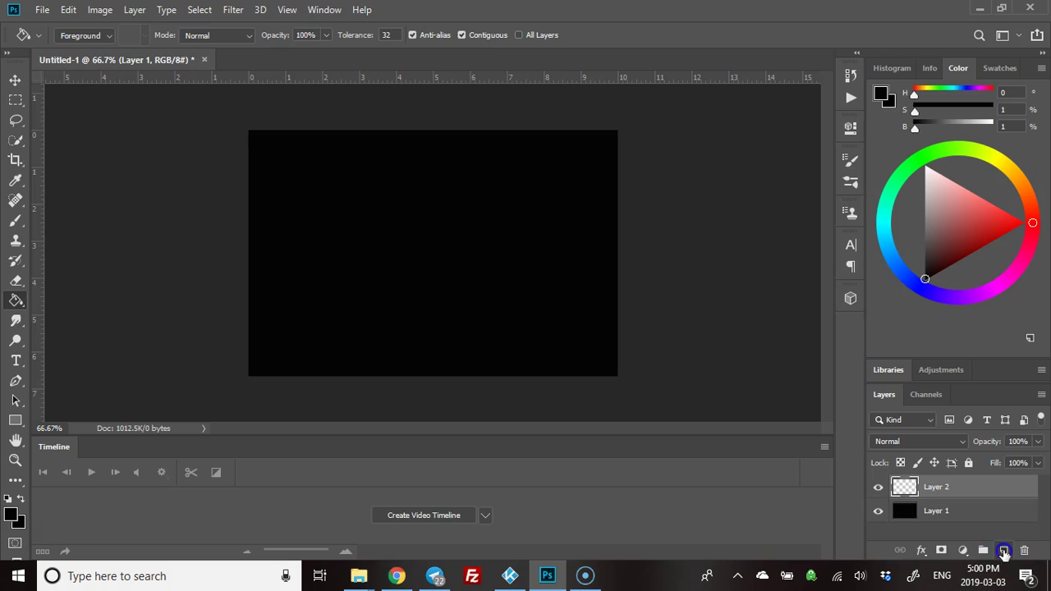
left_click(880, 96)
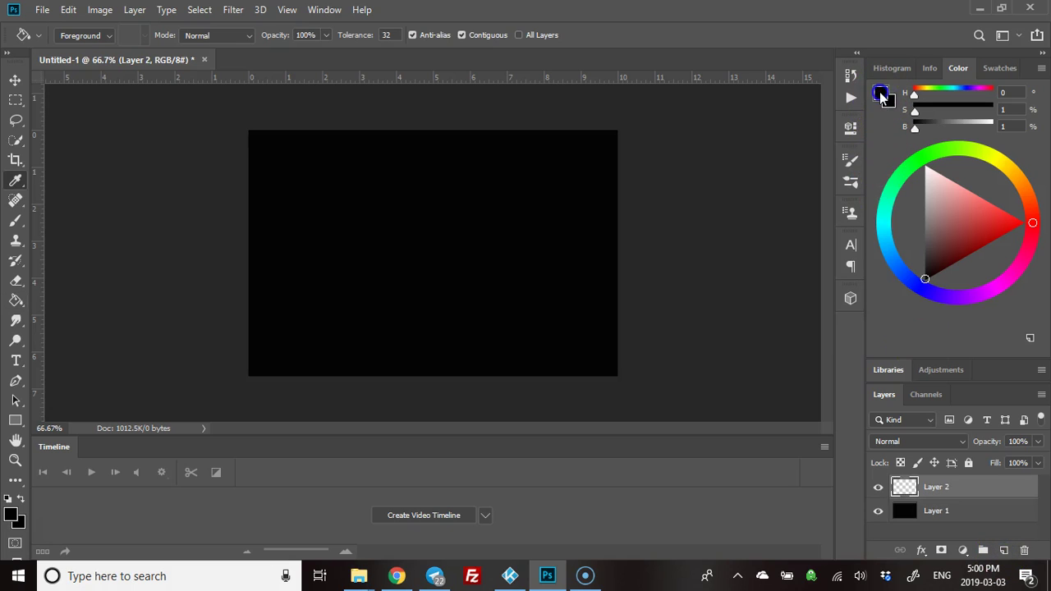
left_click(598, 260)
left_click_drag(599, 259, 575, 262)
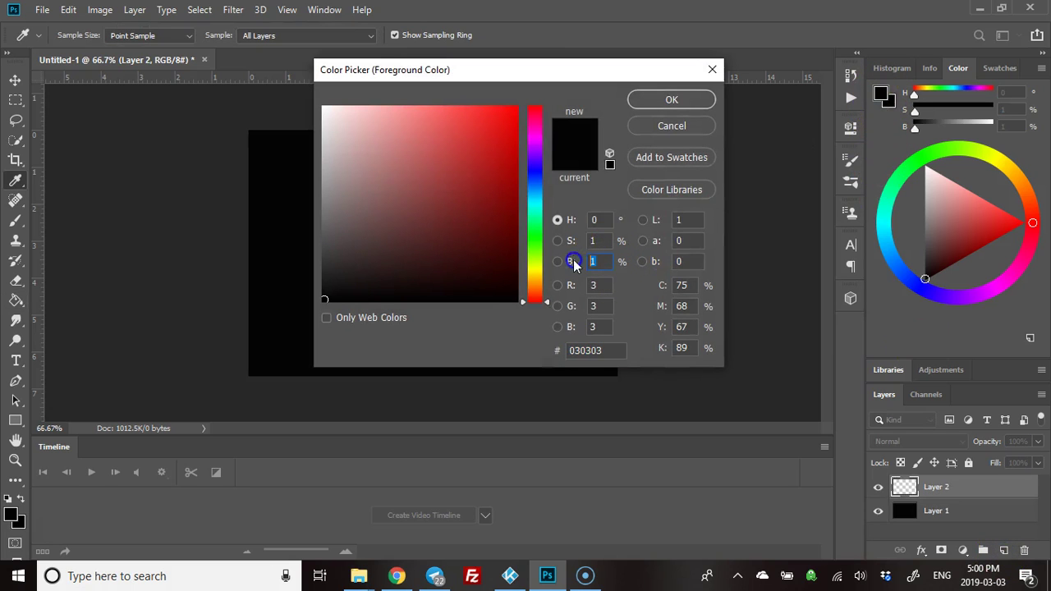
type("25")
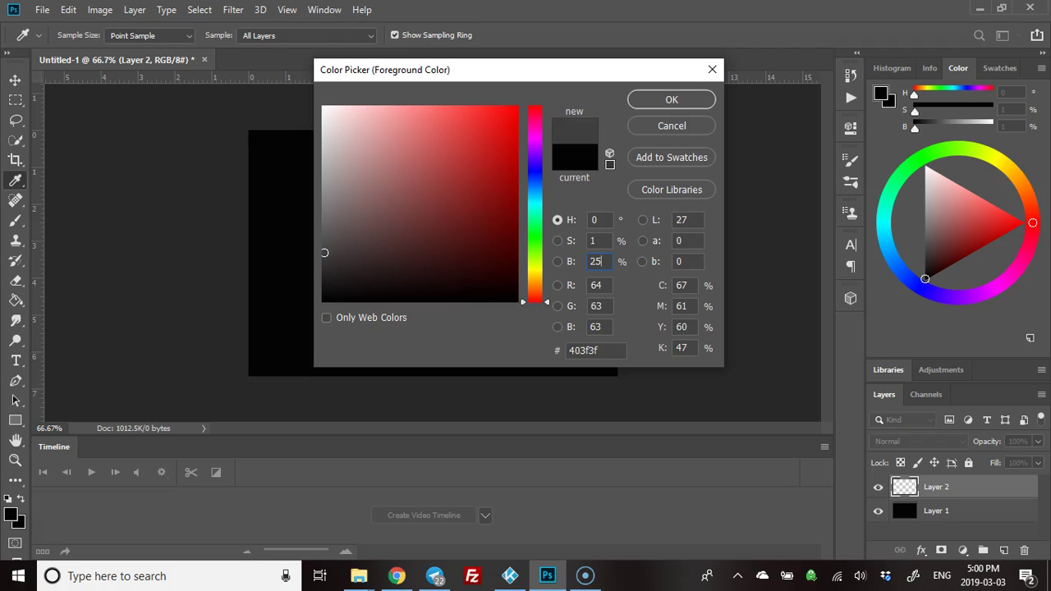
left_click(672, 99)
key("g")
left_click(510, 256)
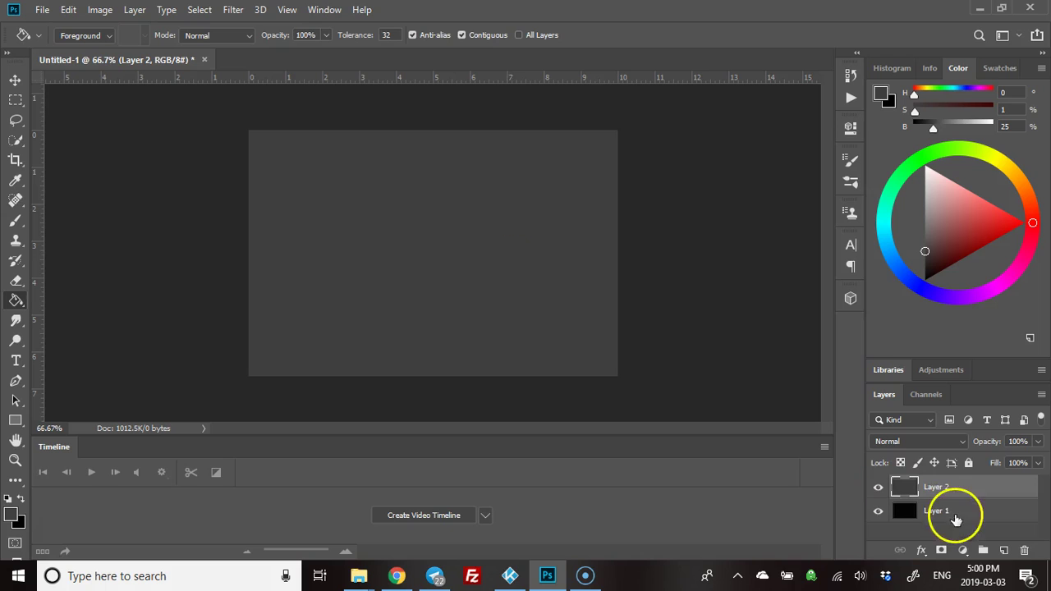
- Add Layer 3 and fill it with near-black #030303 (brightness 1%)
left_click(1003, 551)
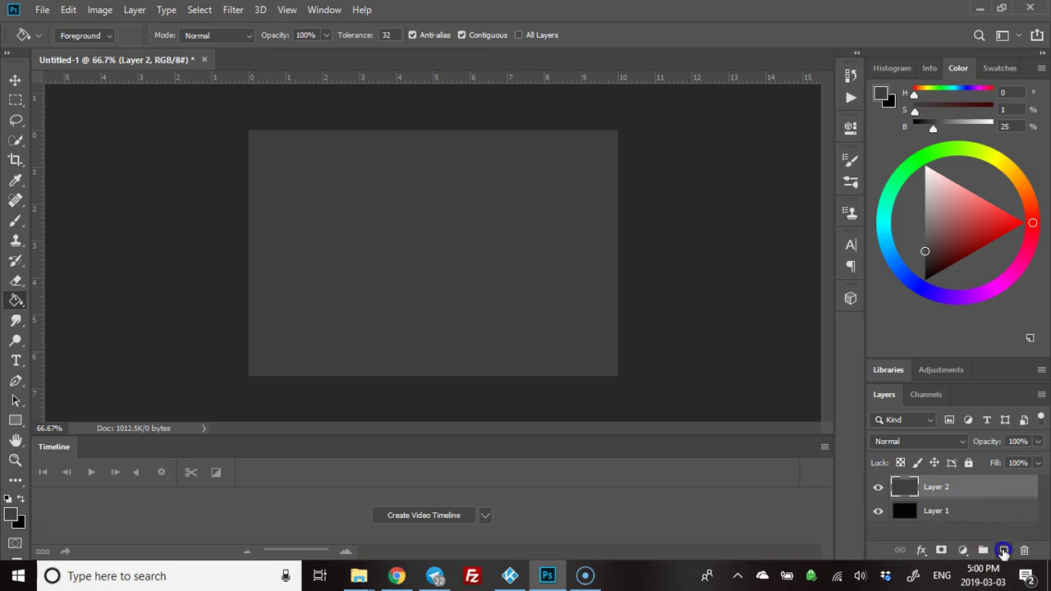
left_click(884, 99)
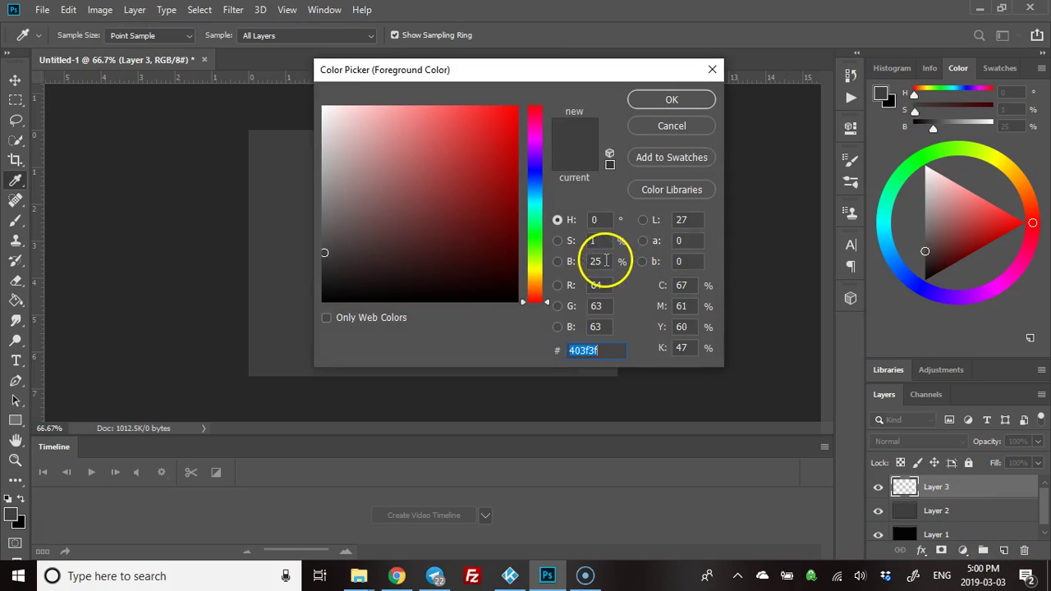
left_click(576, 261)
type("1")
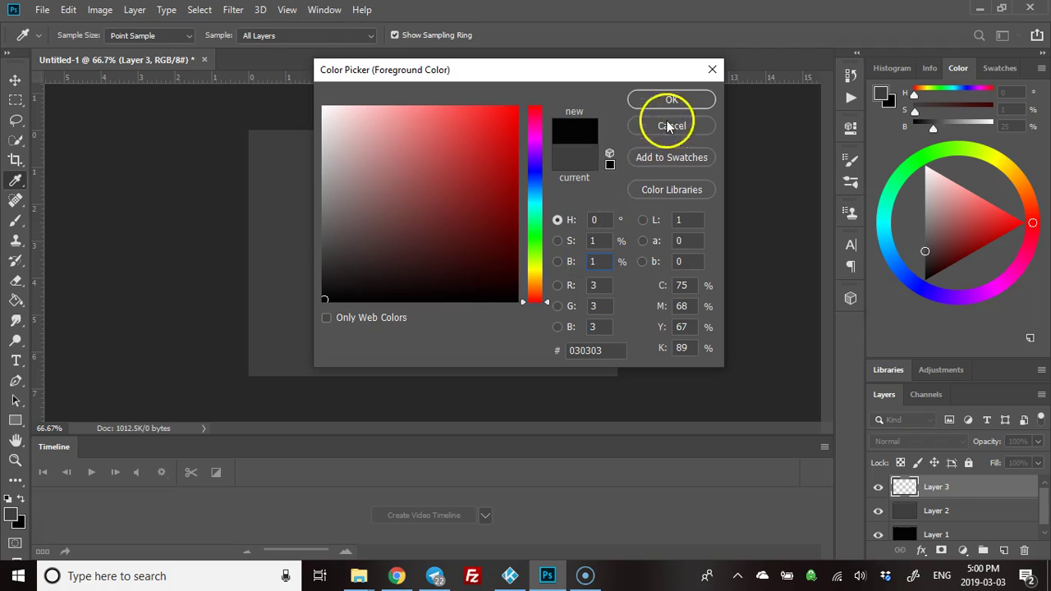
left_click(673, 100)
key("g")
left_click(545, 270)
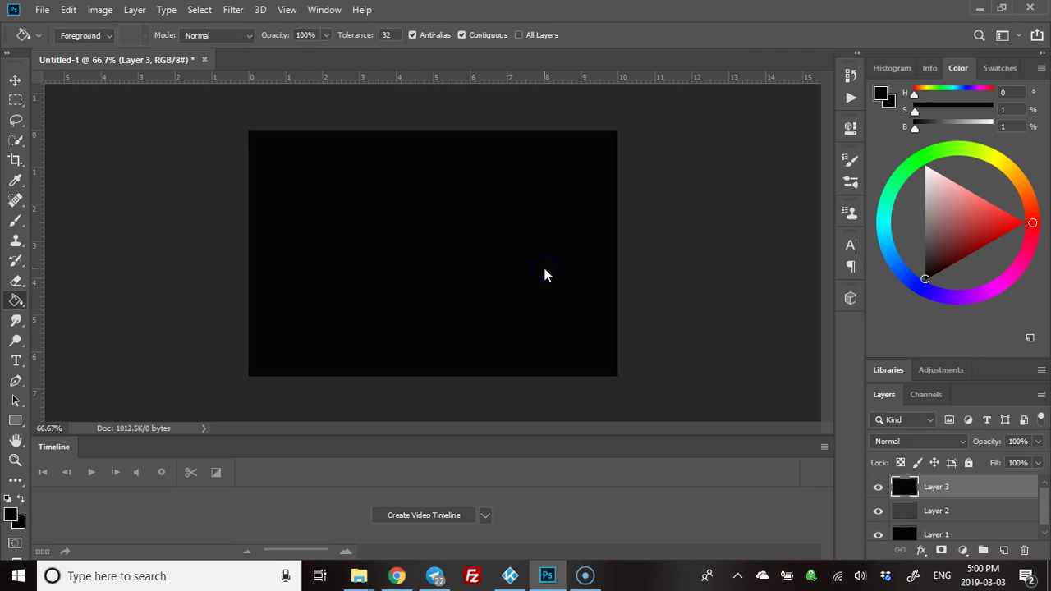
- Create a frame animation timeline and make frame 1 show only black Layer 1
left_click(441, 515)
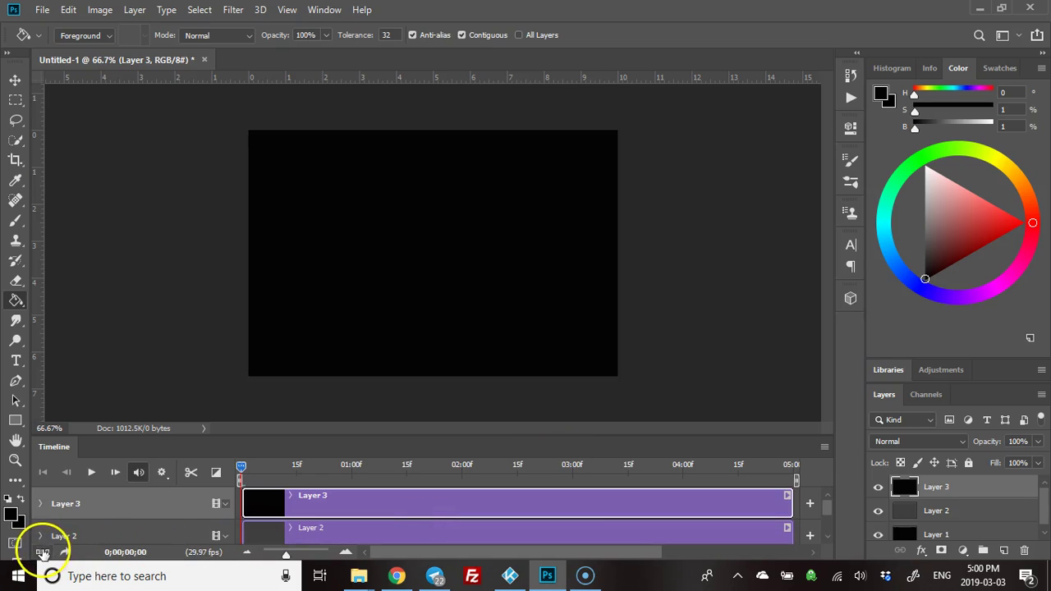
left_click(43, 553)
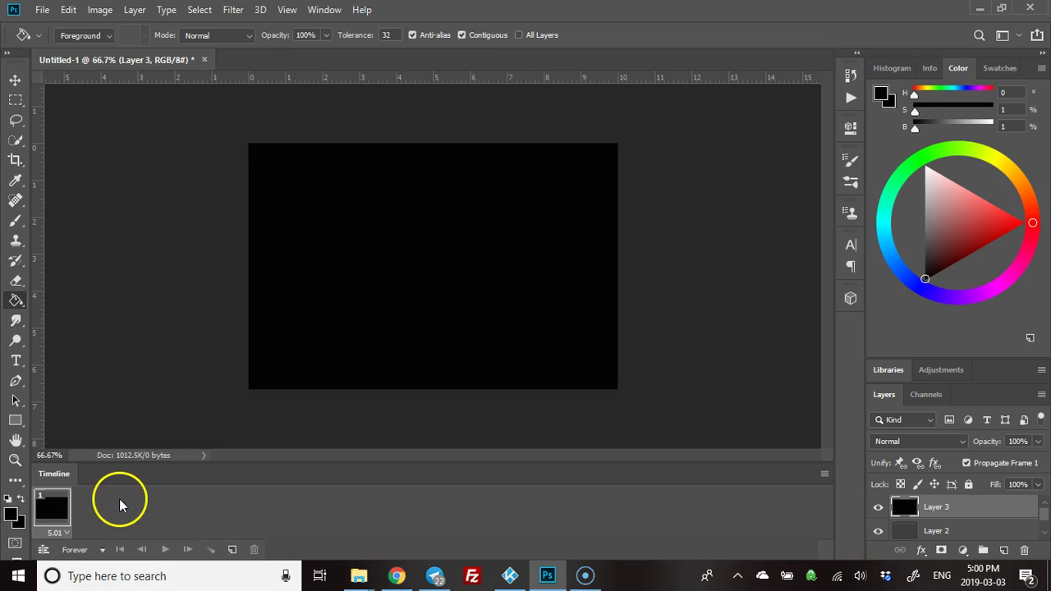
left_click(52, 502)
left_click(878, 510)
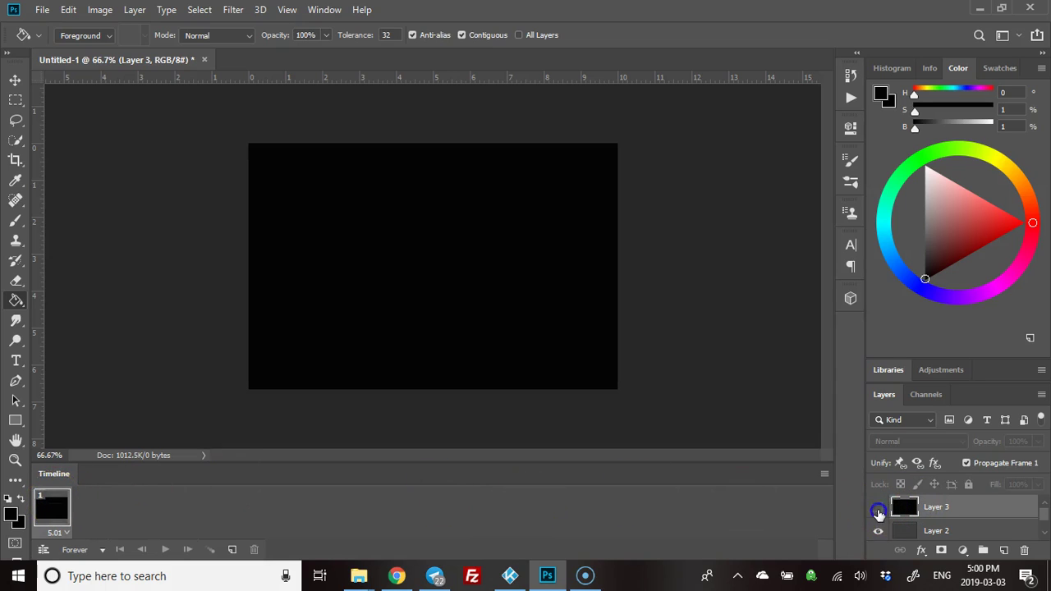
left_click(878, 530)
left_click(1044, 518)
left_click(949, 530)
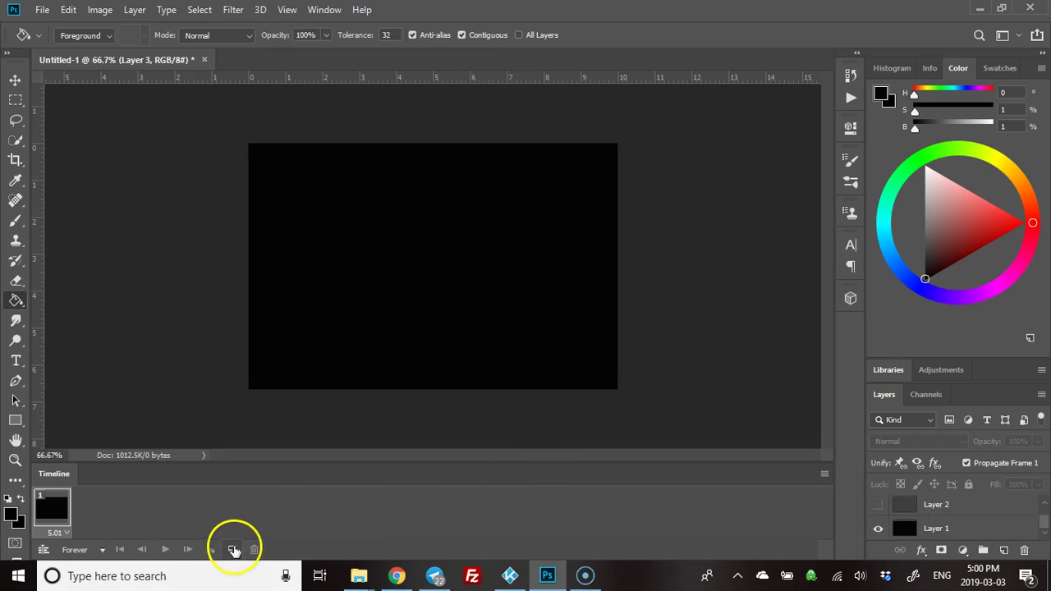
- Duplicate frame 1 into frame 2, showing grey Layer 2 instead of Layer 1
left_click(233, 550)
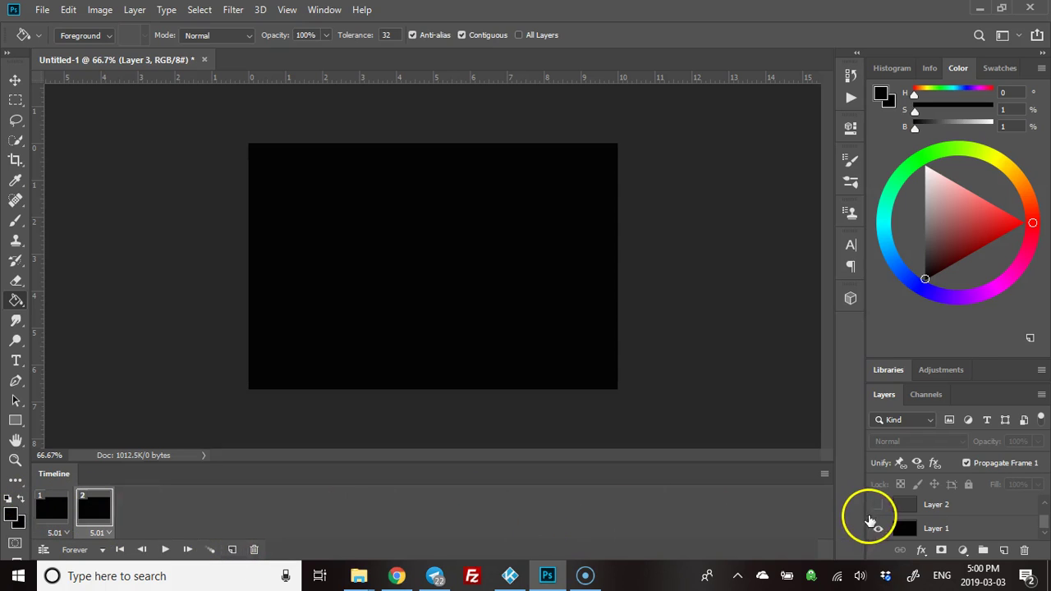
left_click(878, 505)
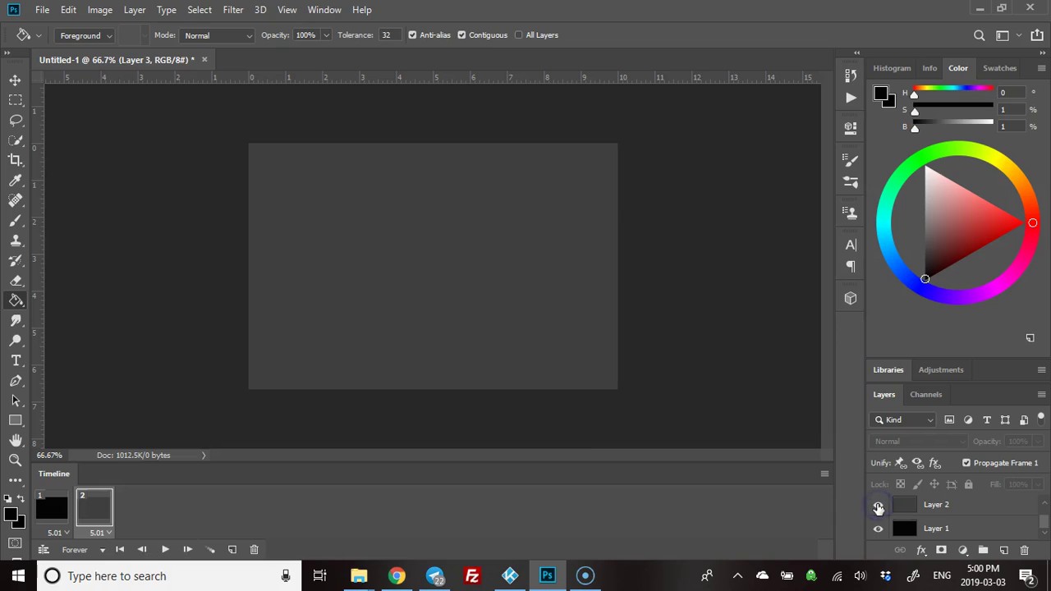
left_click(878, 530)
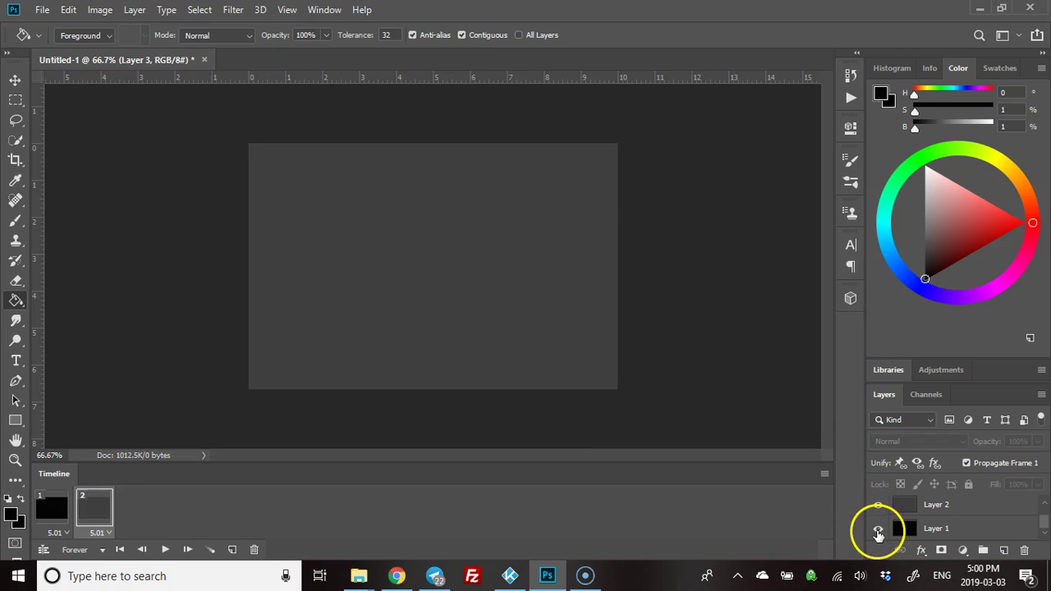
- Hide Layer 1 in frame 2 and set both frames' delay to No delay (0 seconds)
left_click(877, 530)
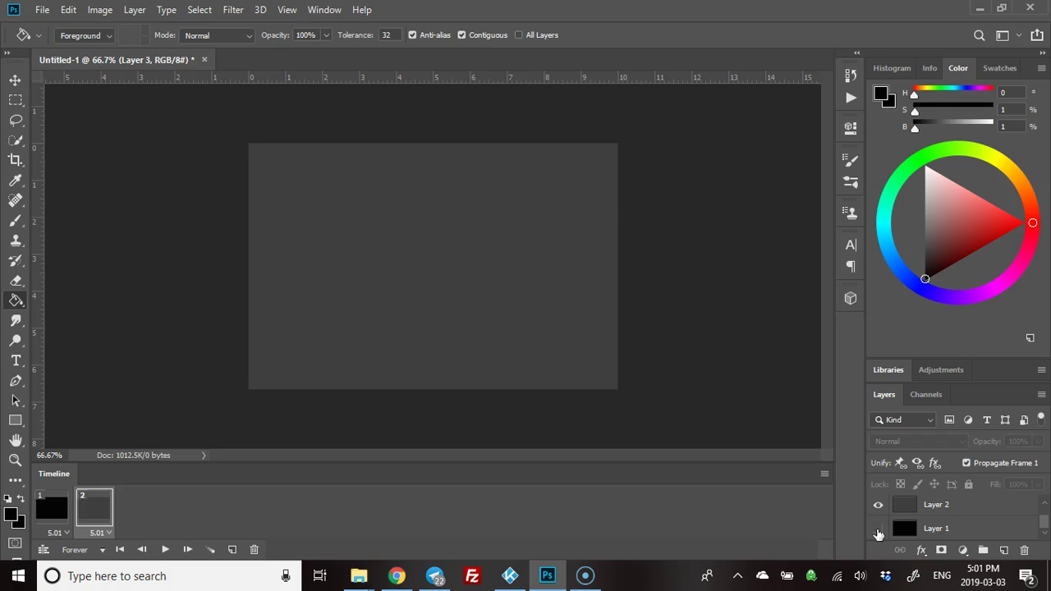
left_click(879, 530)
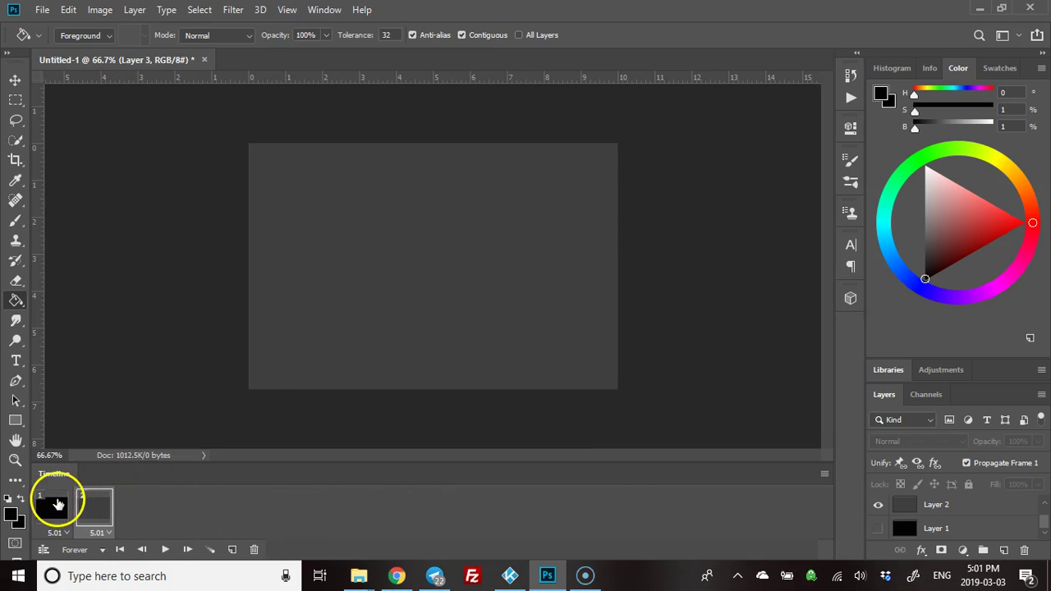
left_click(57, 504)
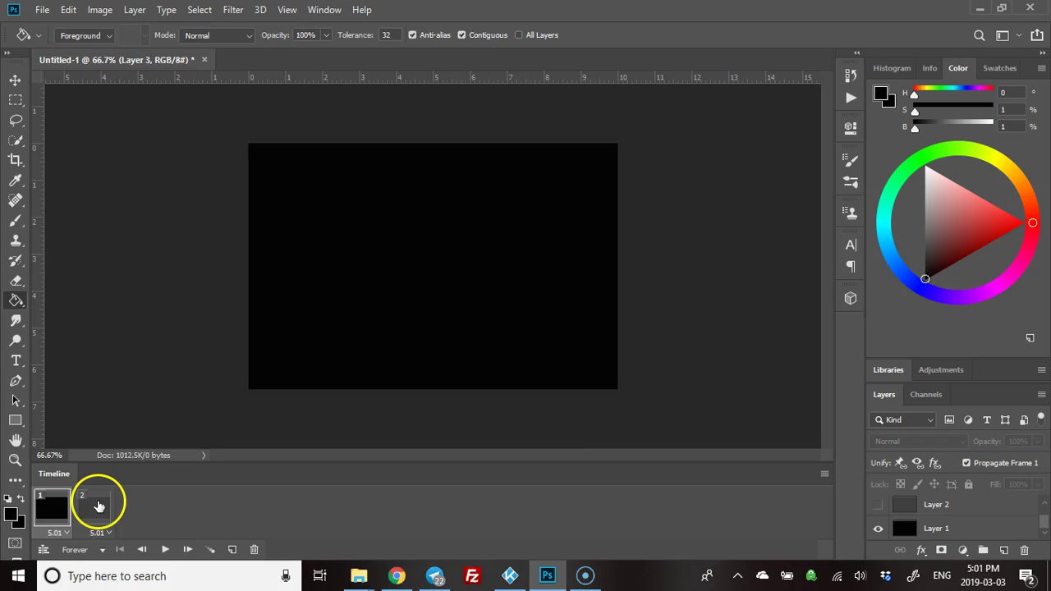
left_click(107, 534)
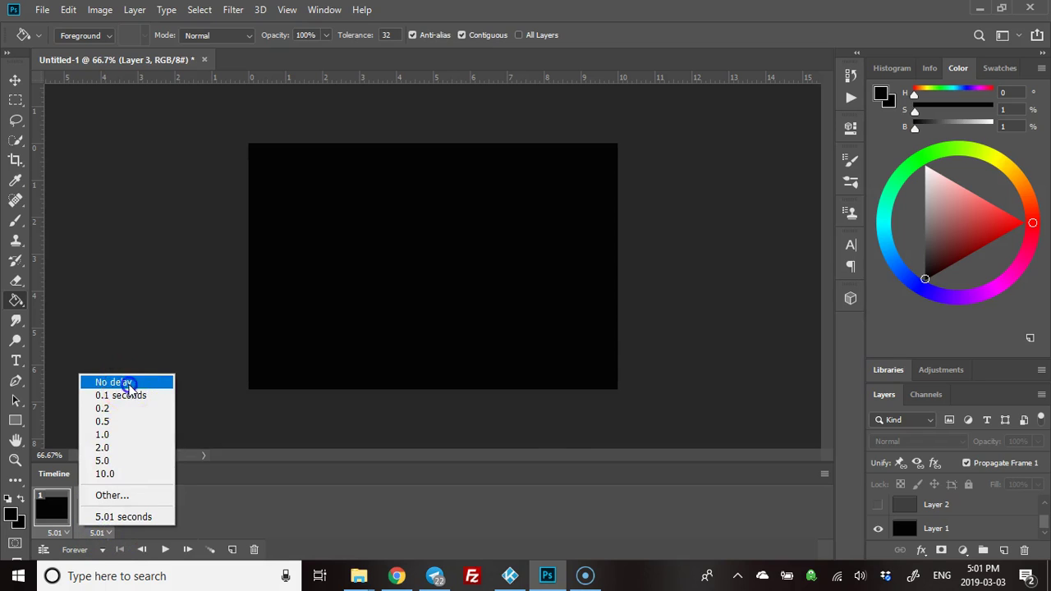
left_click(123, 375)
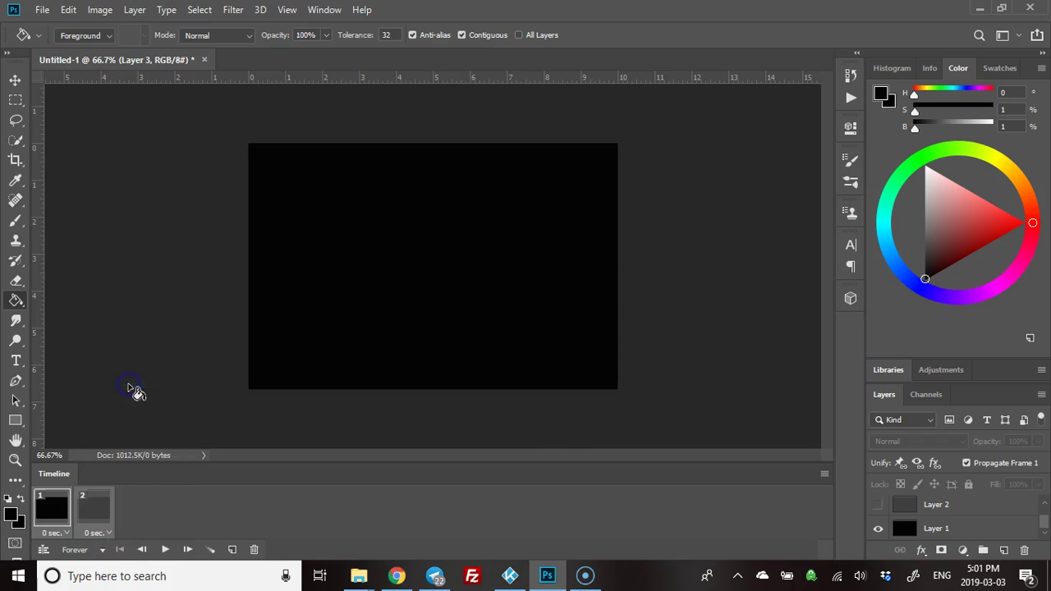
left_click(97, 512)
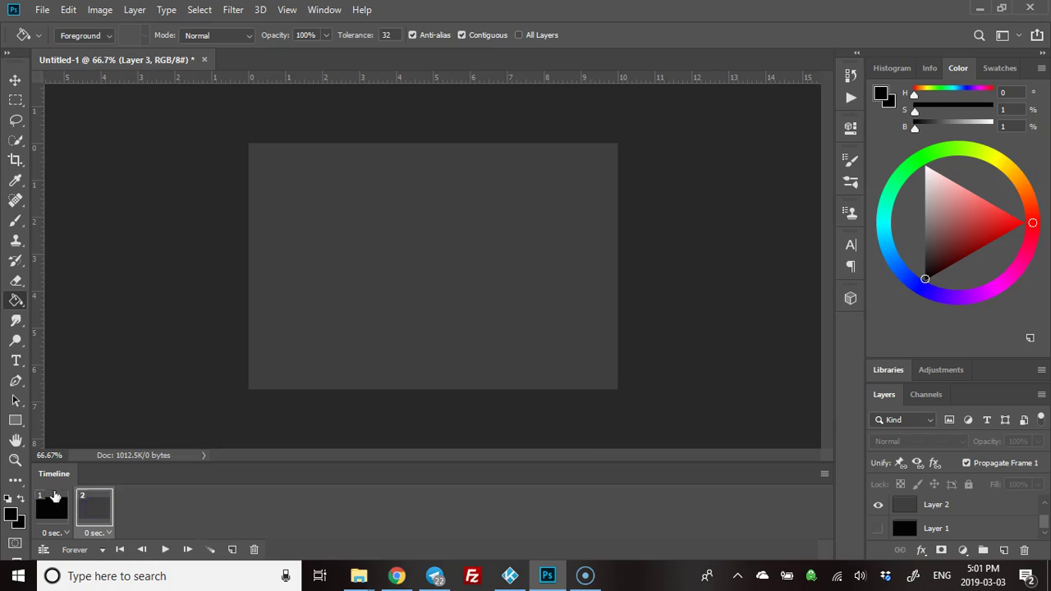
- Select both frames and bring up the Tween dialog set to add 15 frames
left_click_drag(135, 513, 211, 551)
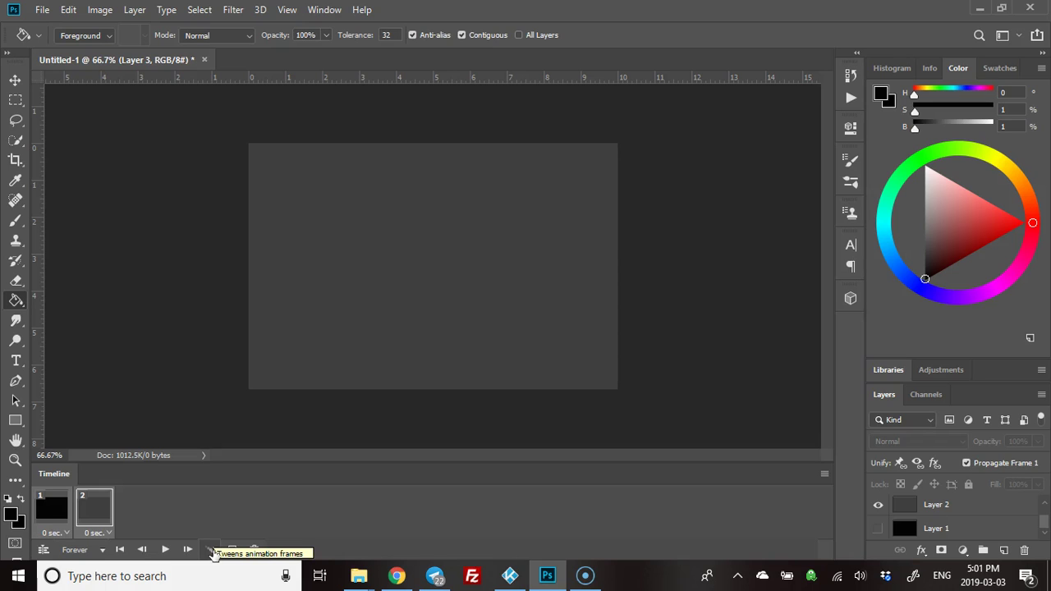
left_click(211, 550)
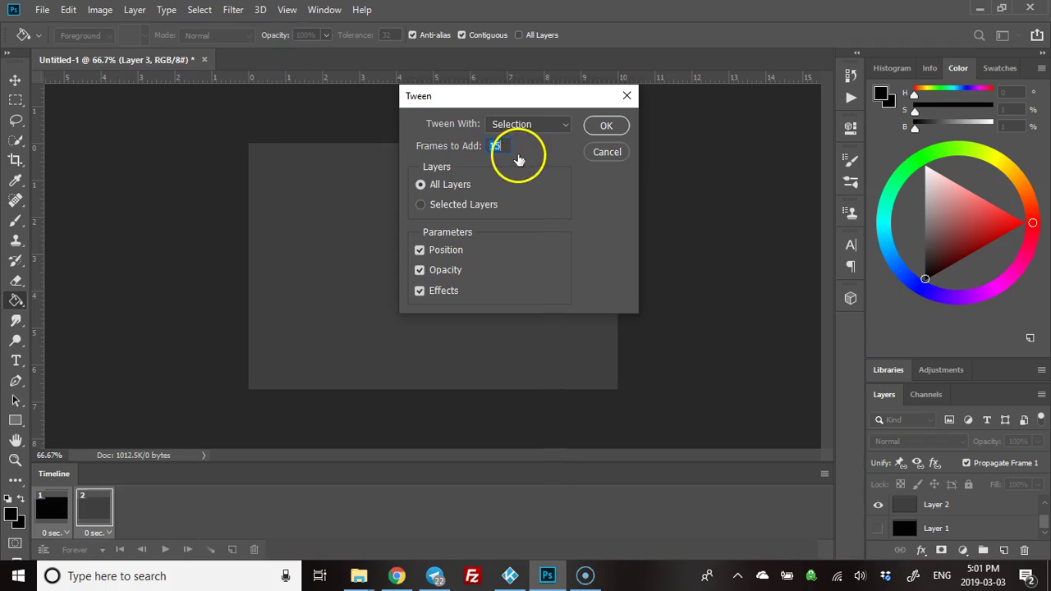
- Add 15 tweened frames for 17 in total, then play the black-to-grey preview
left_click(606, 125)
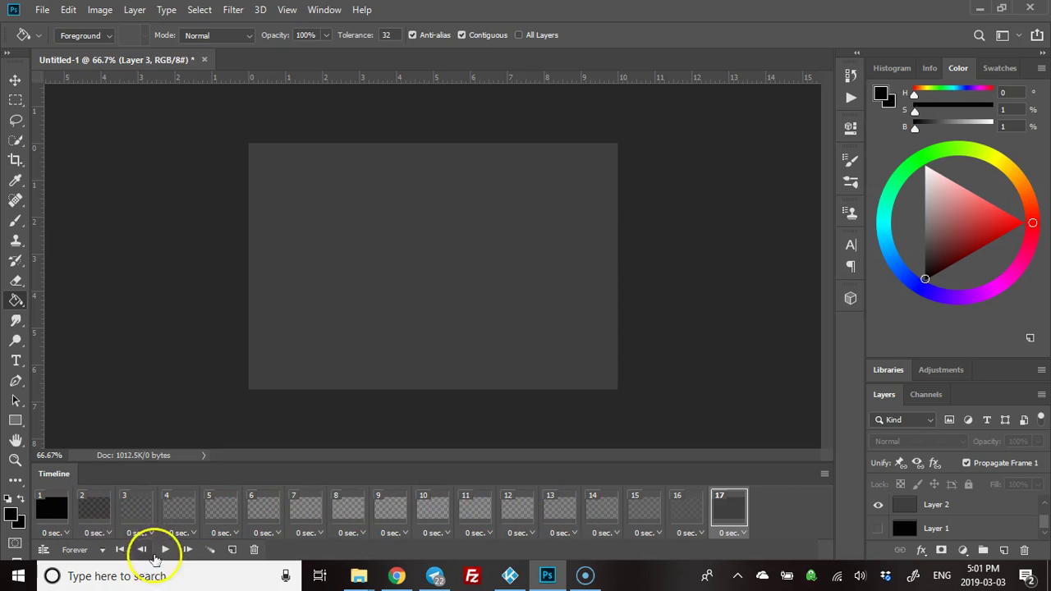
left_click(167, 550)
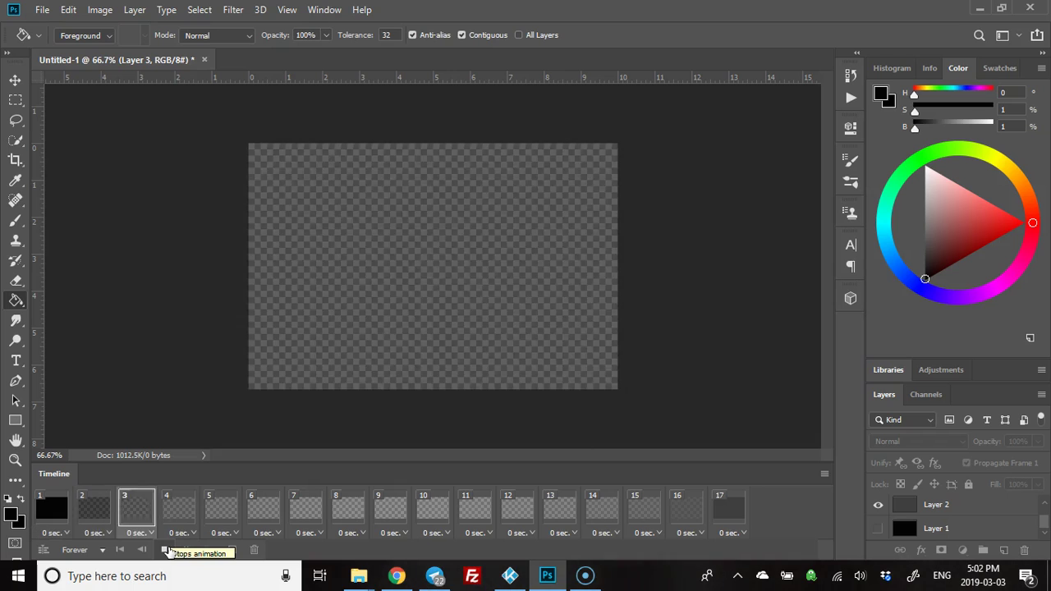
- Stop playback, undo the tween, and re-tween frames 1–2 with 15 in-between frames
left_click(168, 551)
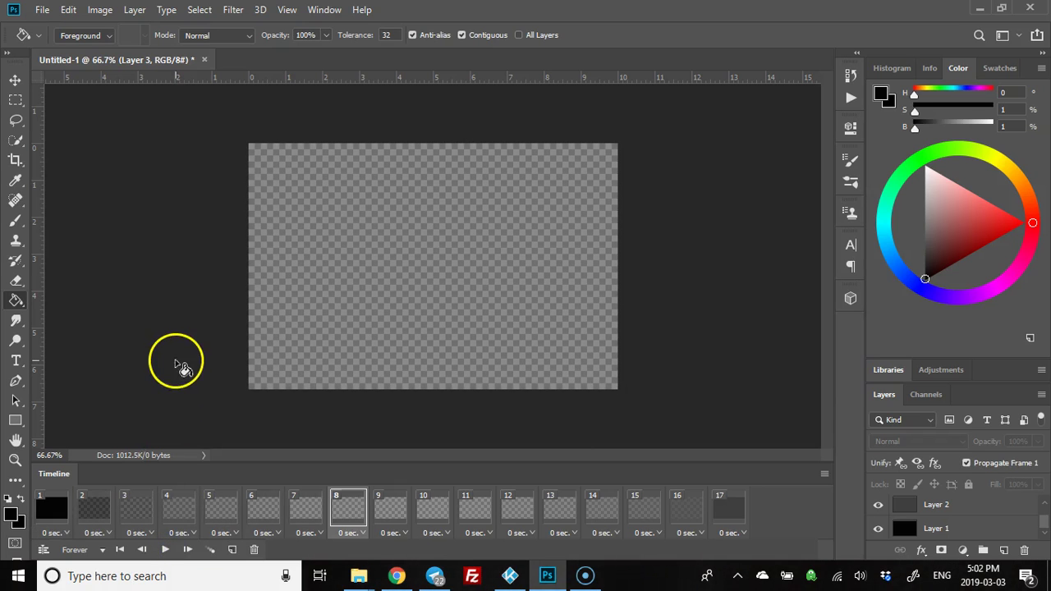
key("ctrl+z")
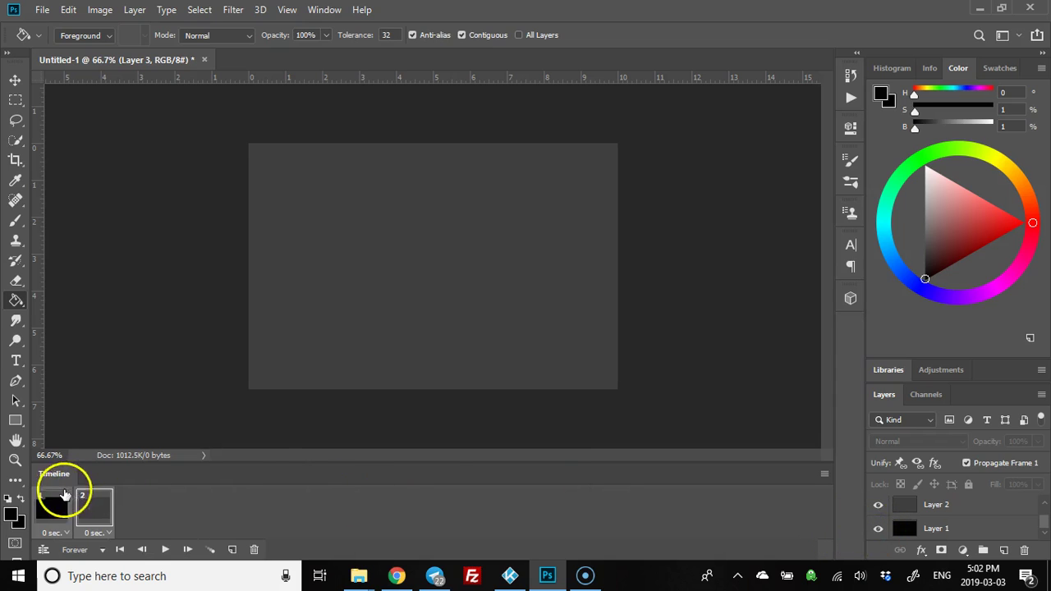
left_click(51, 507)
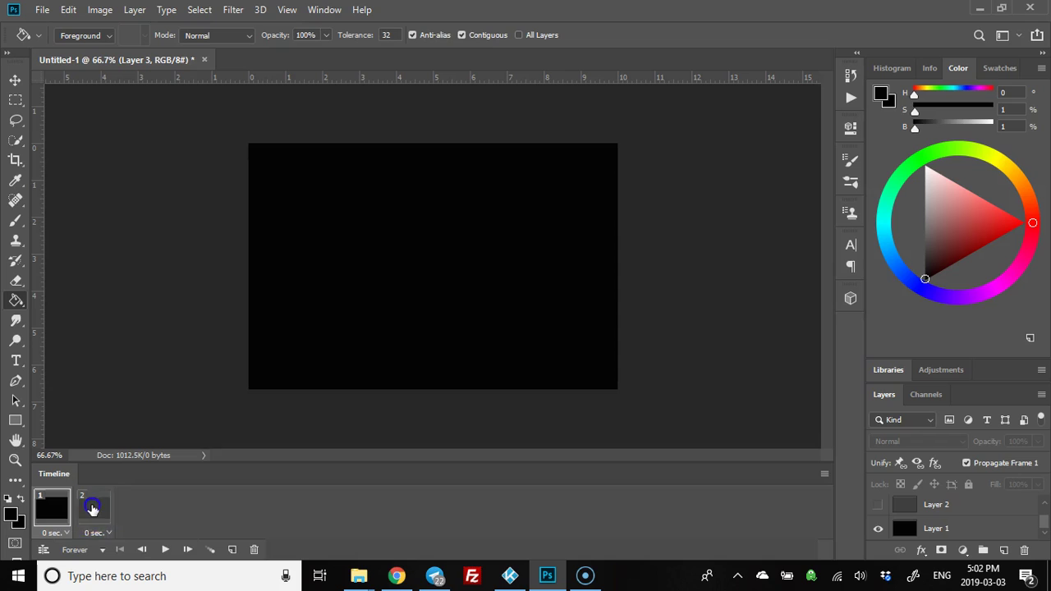
left_click(92, 509, "shift")
left_click(210, 549)
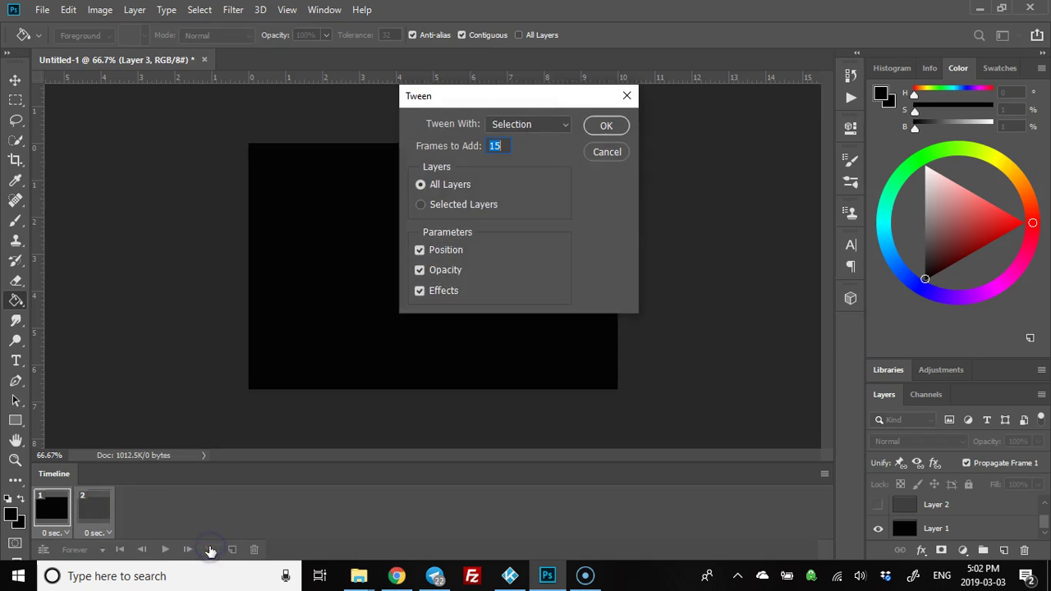
left_click(606, 125)
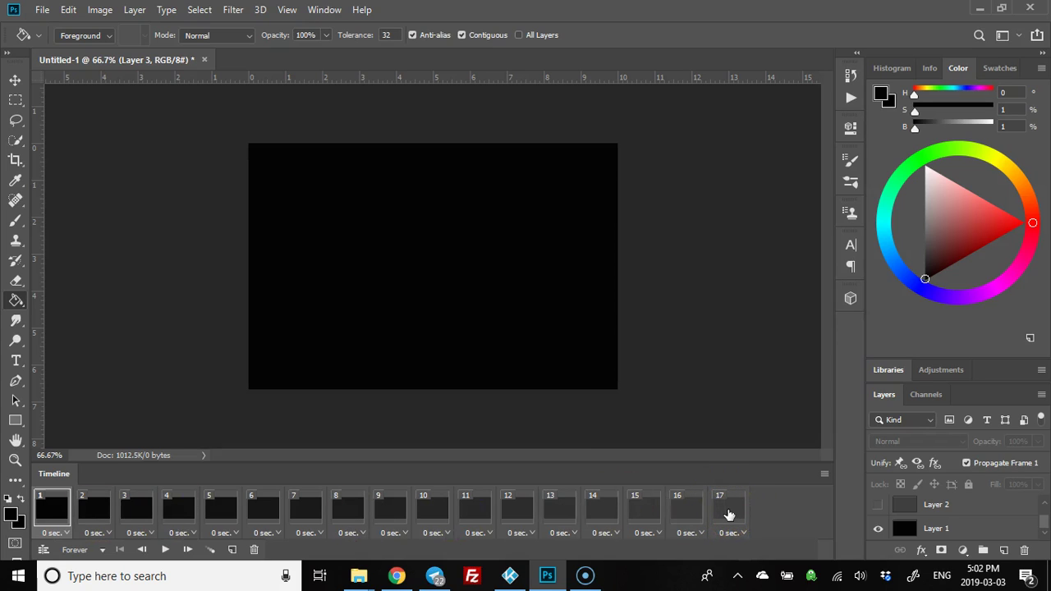
- Duplicate frame 17 into frame 18 with black Layer 3 visible
left_click(729, 515)
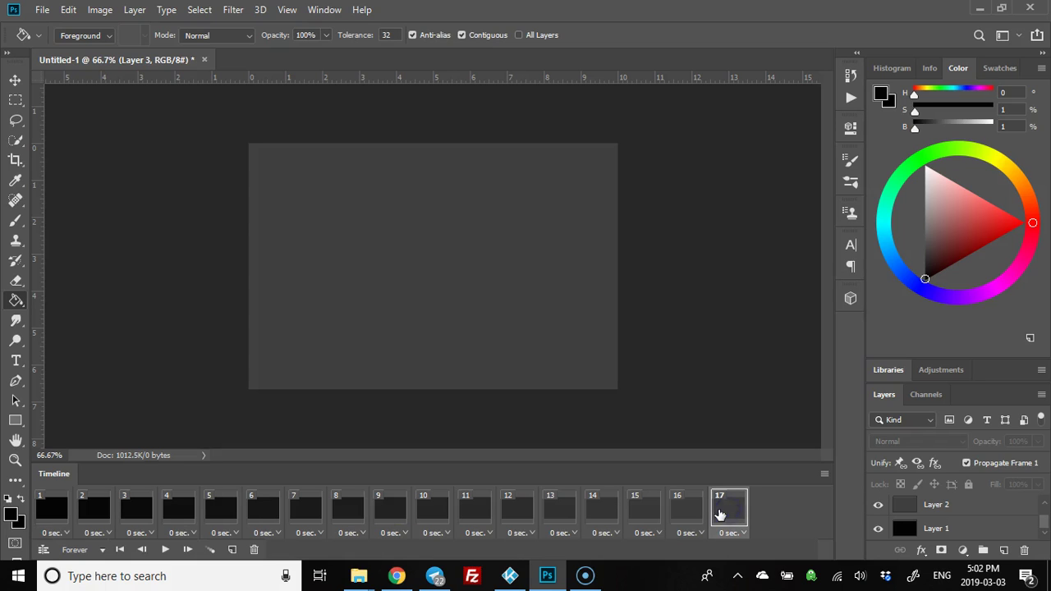
left_click(233, 551)
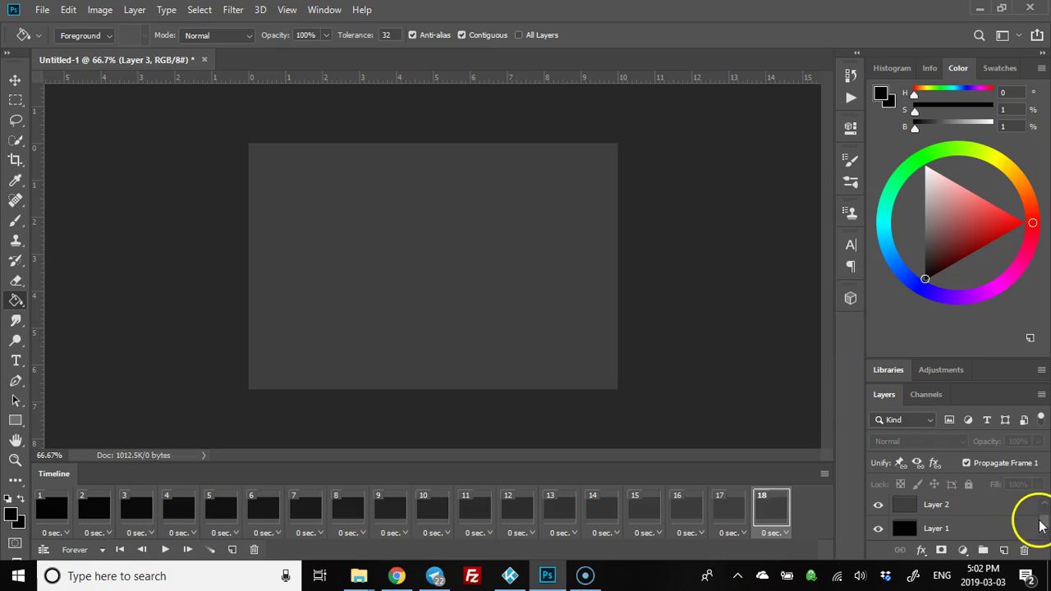
scroll(1044, 519, "up", 1)
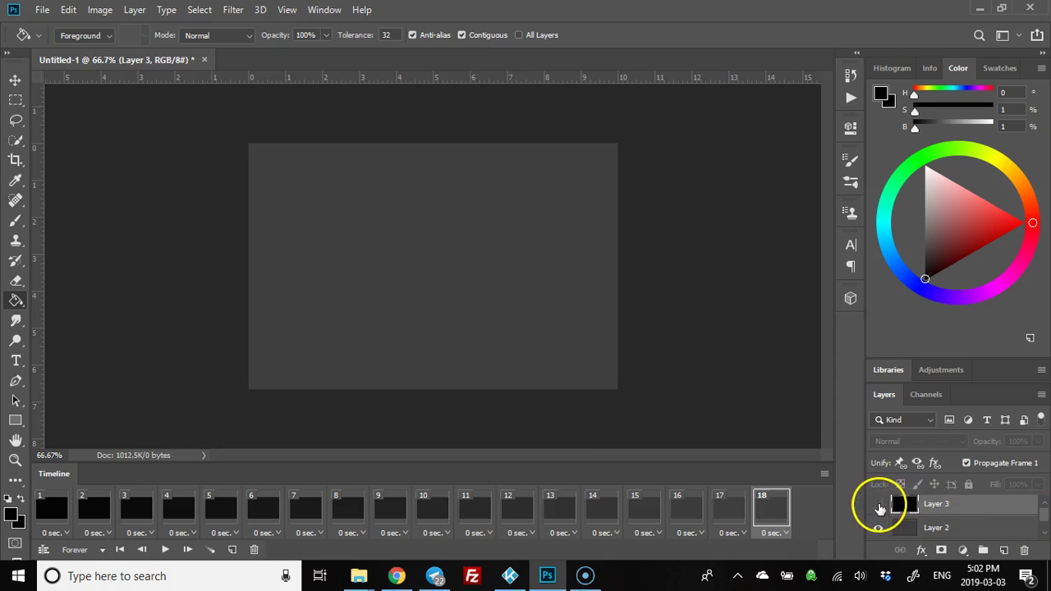
left_click(878, 507)
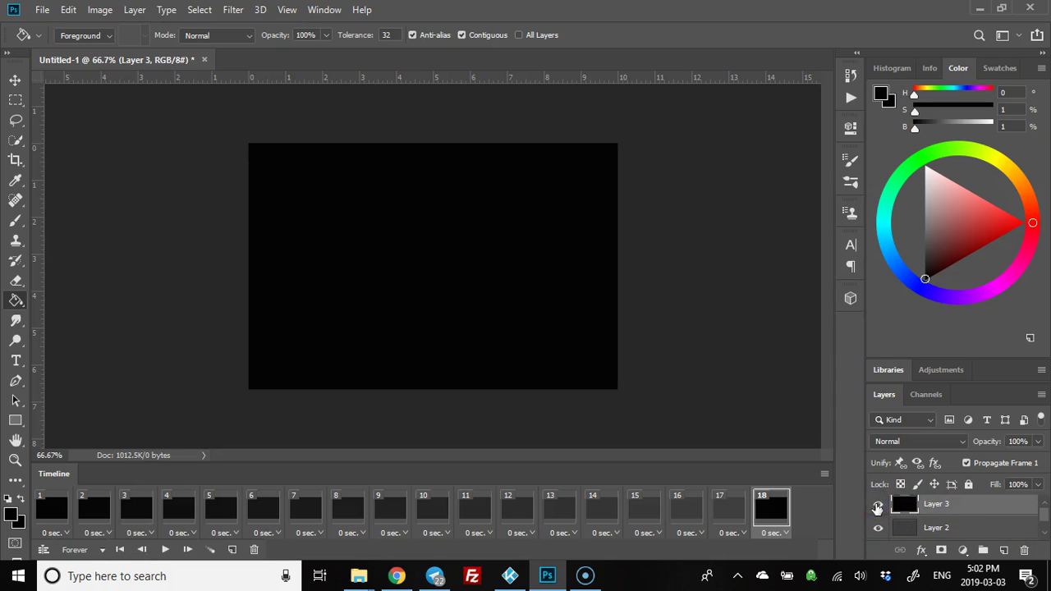
- Tween frames 17 and 18 with 15 in-between frames, reaching 33 frames
left_click(735, 511)
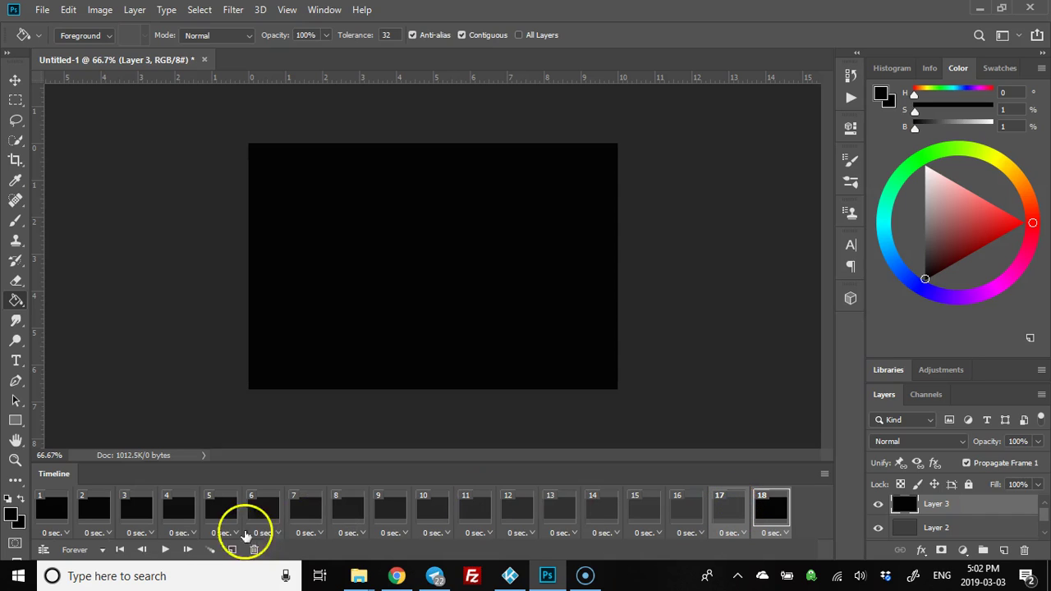
left_click(210, 549)
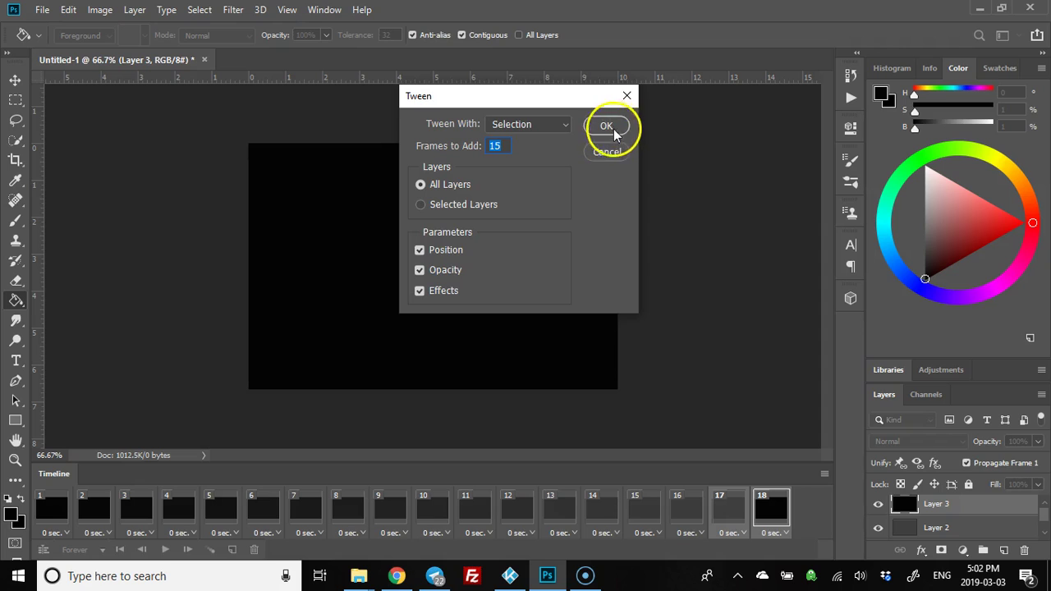
left_click(611, 130)
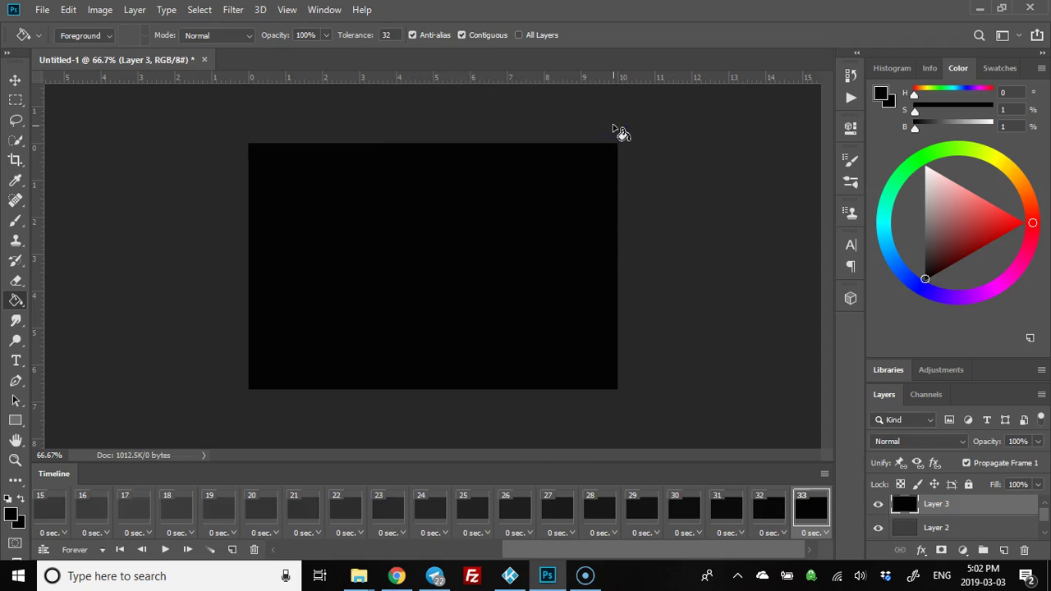
left_click_drag(528, 547, 577, 557)
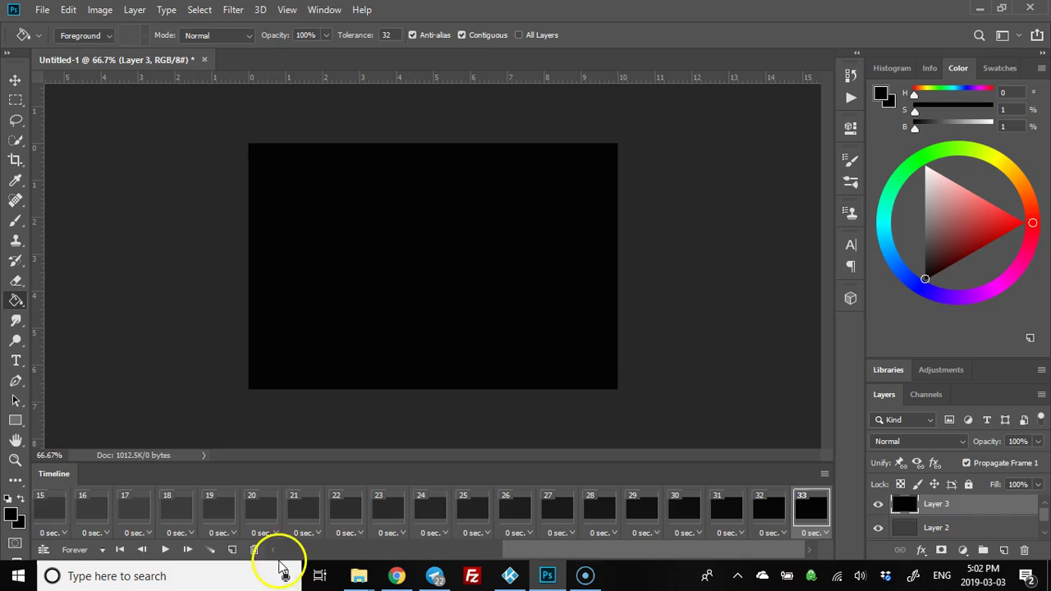
left_click(164, 550)
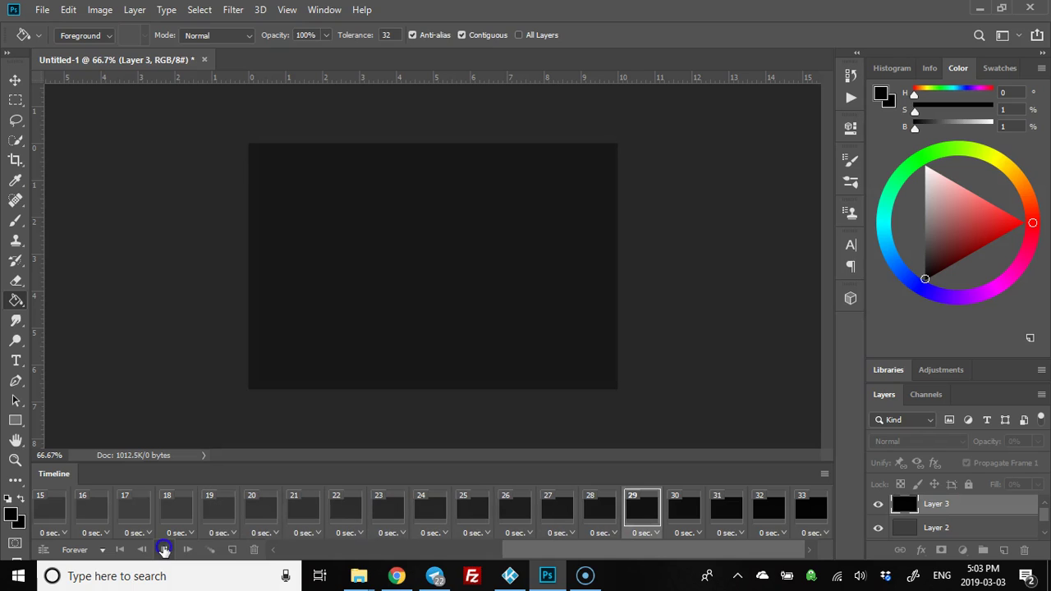
left_click(164, 550)
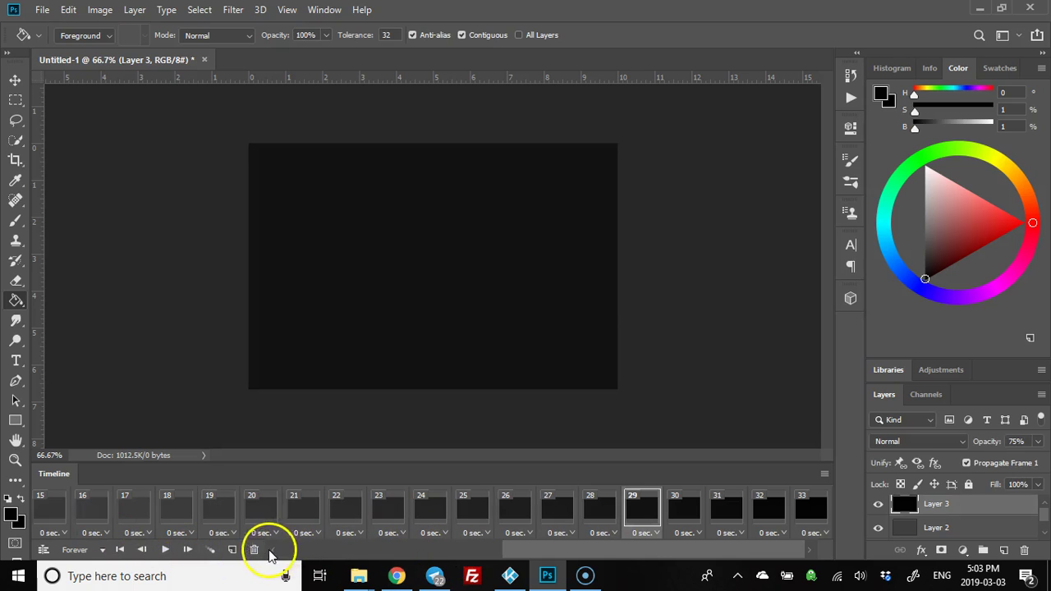
left_click(121, 550)
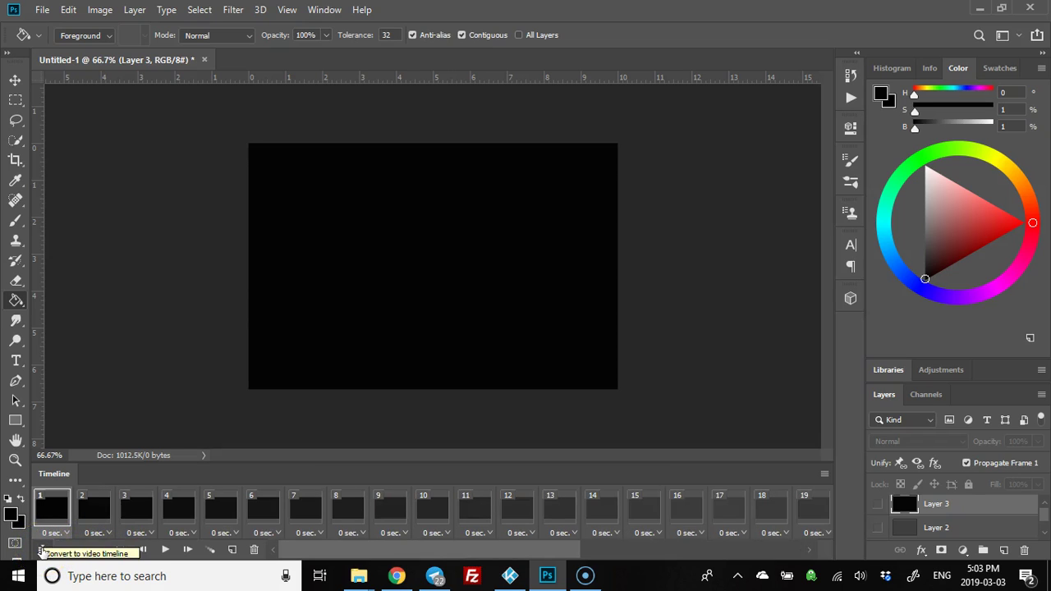
- Convert the frames to a video timeline and check the Layer 3 clip's one-second duration
left_click(41, 550)
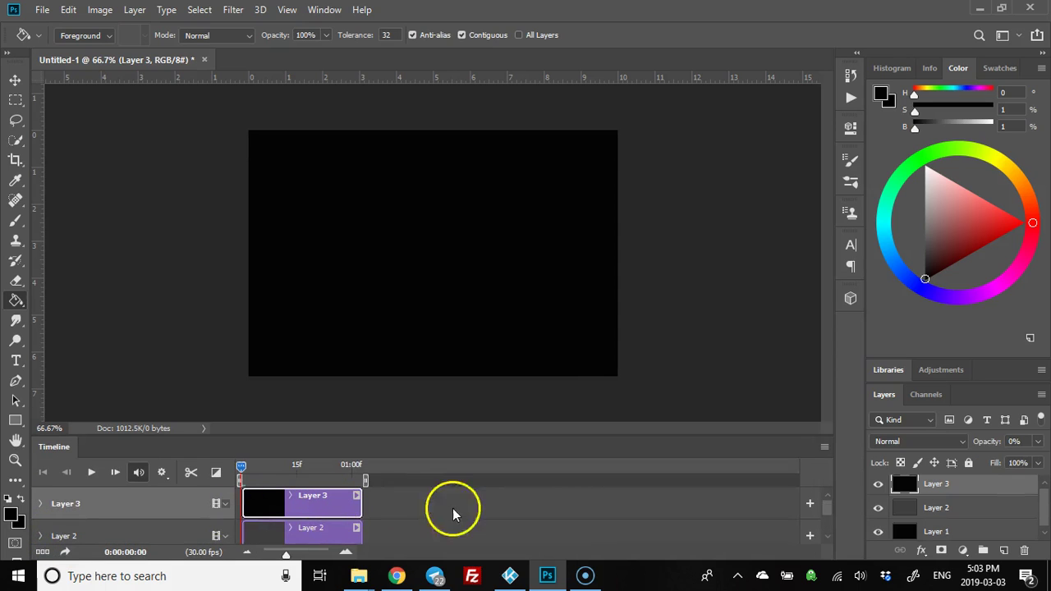
scroll(826, 516, "down", 3)
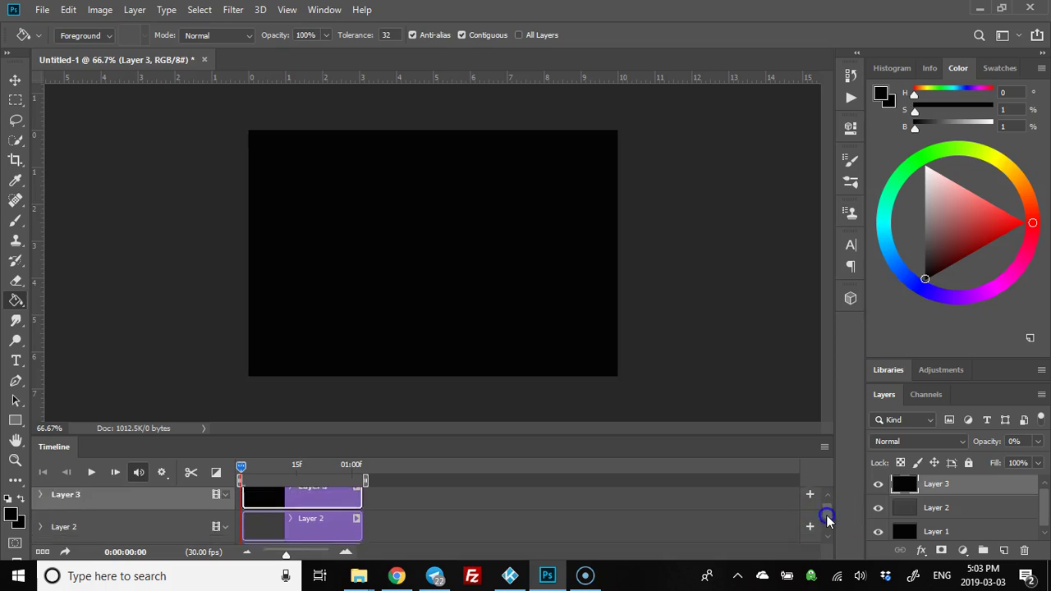
scroll(827, 511, "up", 3)
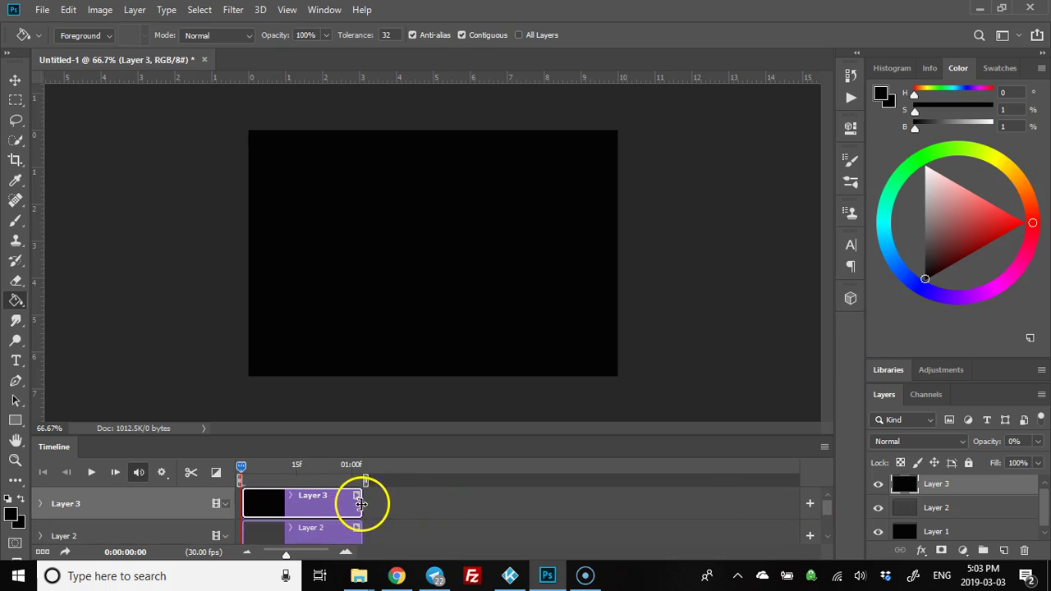
left_click_drag(362, 504, 358, 504)
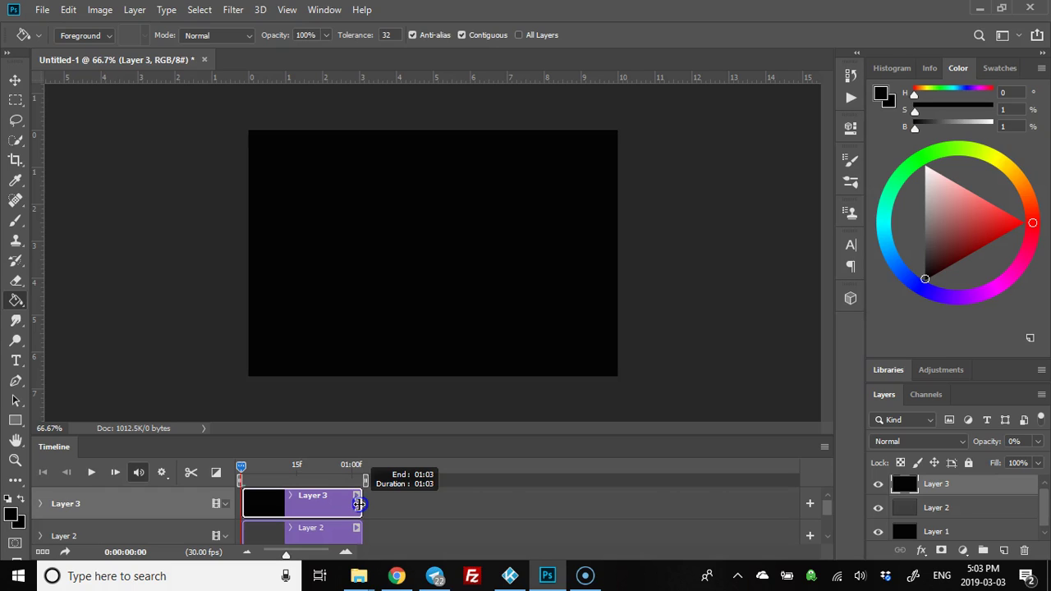
left_click_drag(359, 504, 359, 504)
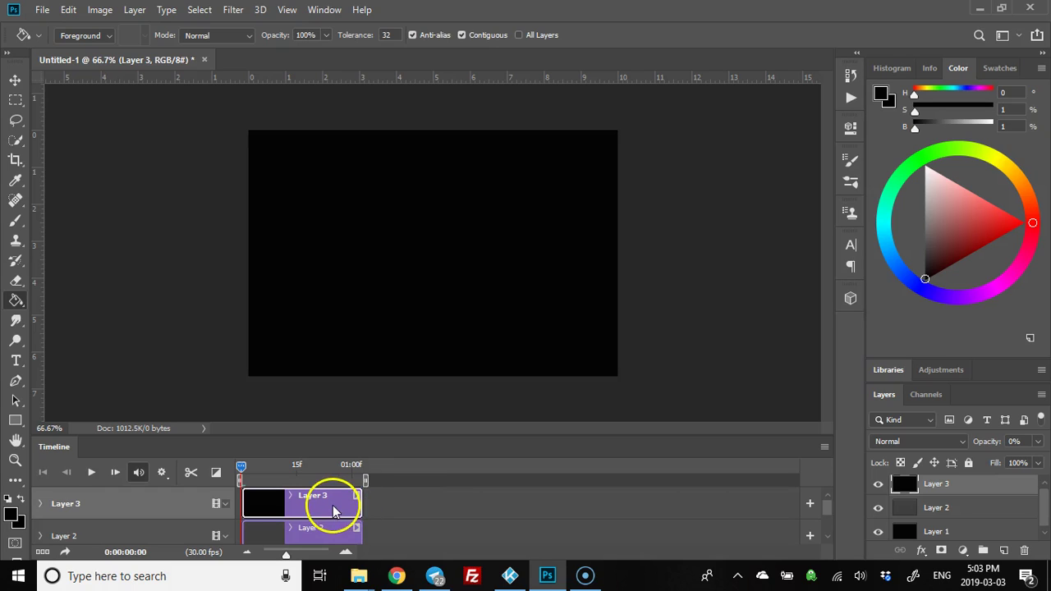
left_click(91, 472)
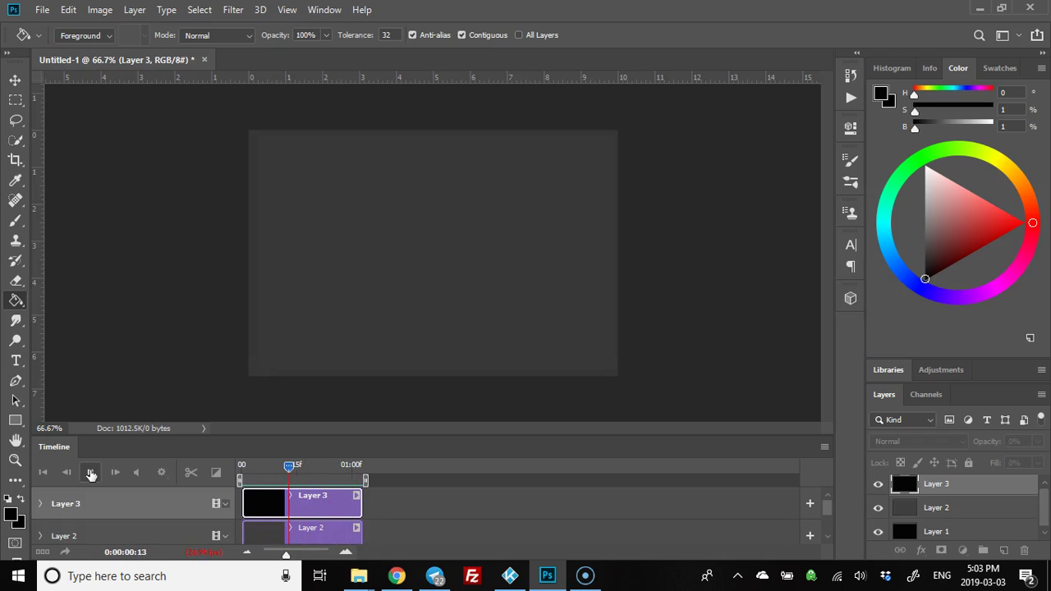
left_click(91, 473)
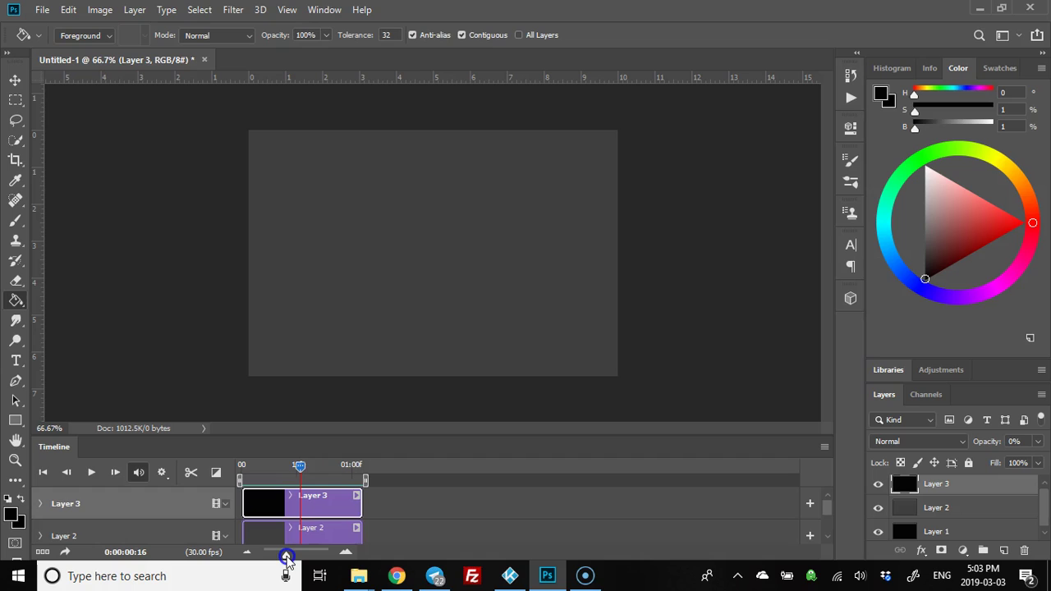
left_click_drag(287, 557, 289, 560)
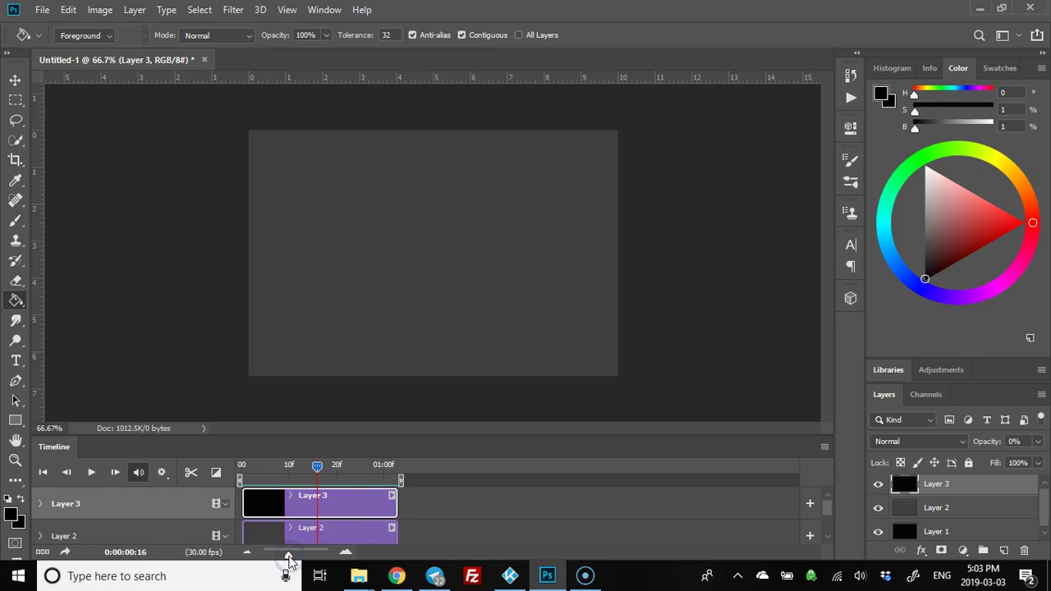
left_click(413, 501)
left_click(91, 472)
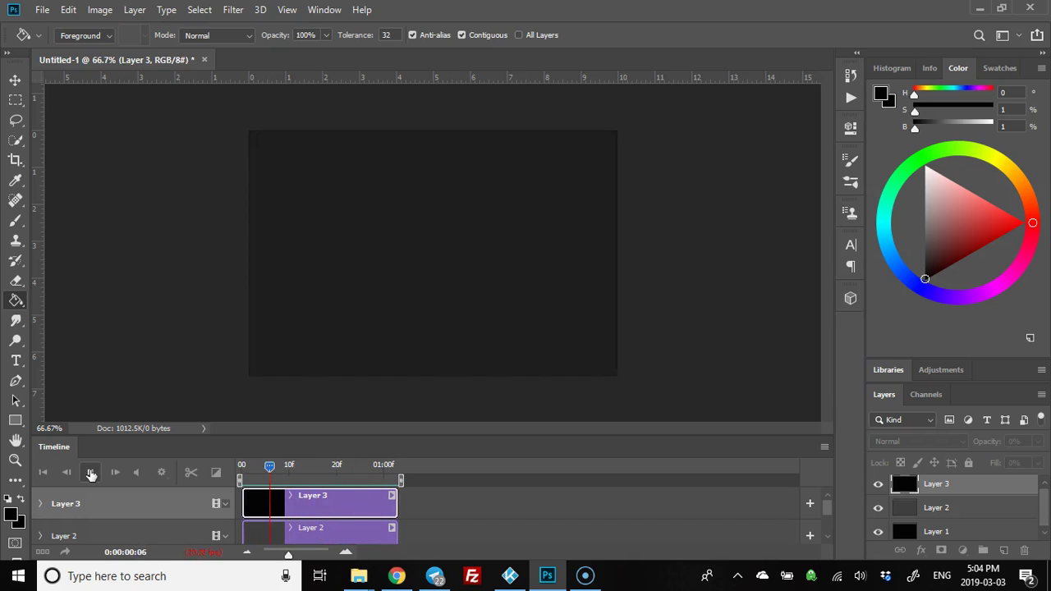
left_click(91, 474)
- Open the Save for Web (Legacy) export window
left_click(42, 10)
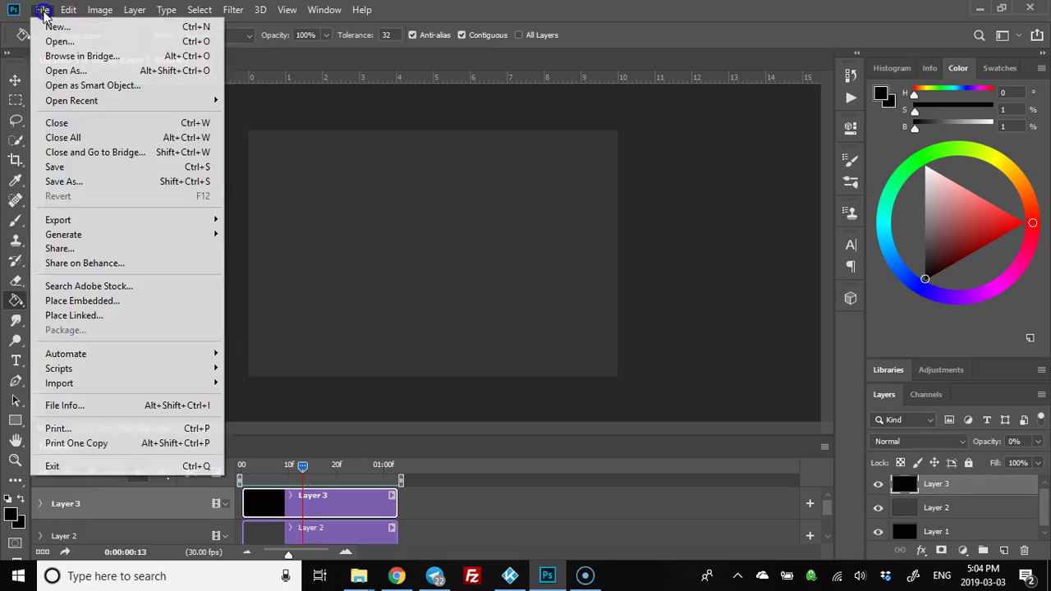
mouse_move(129, 222)
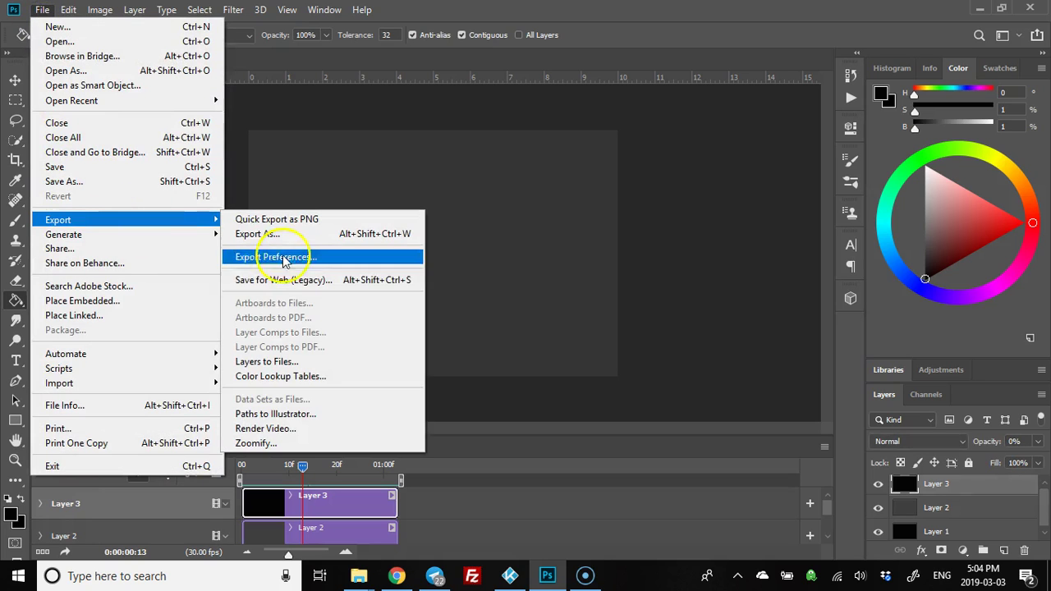
left_click(284, 281)
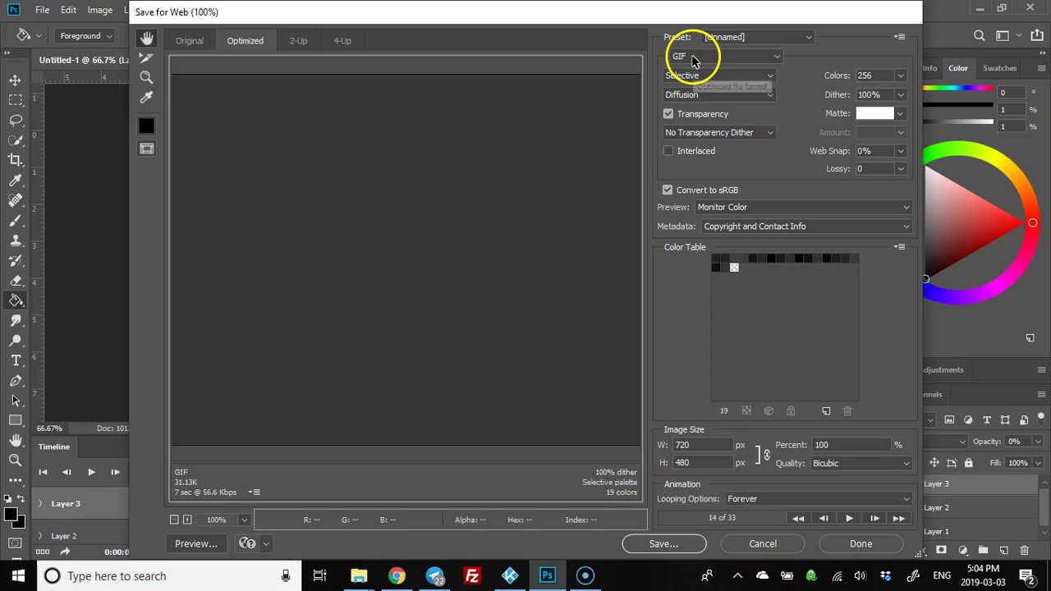
- Save the GIF as backani3.gif in the tajo folder, replacing the existing file
left_click(657, 545)
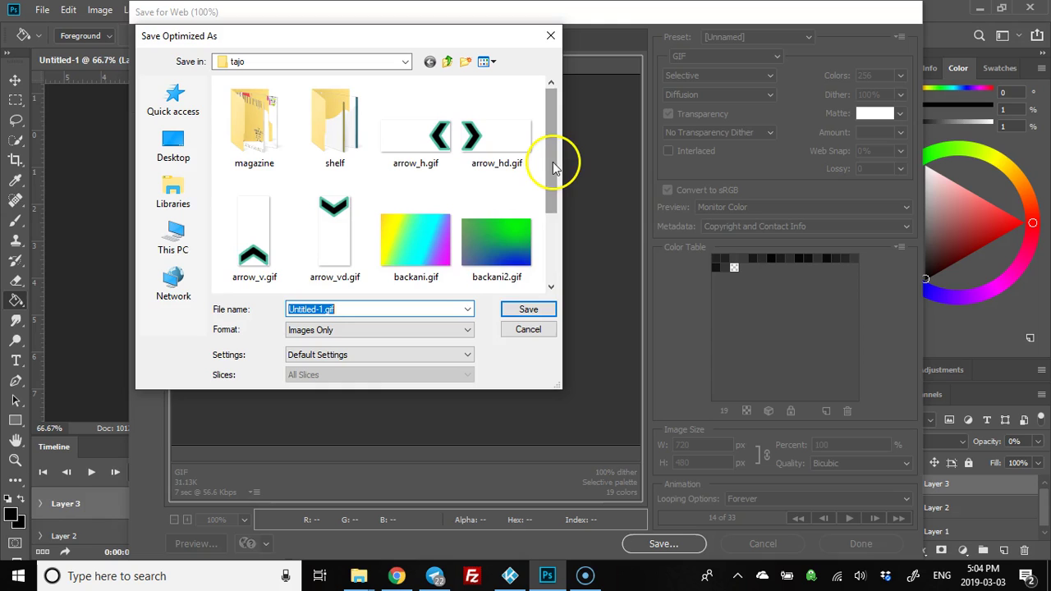
left_click_drag(553, 162, 554, 244)
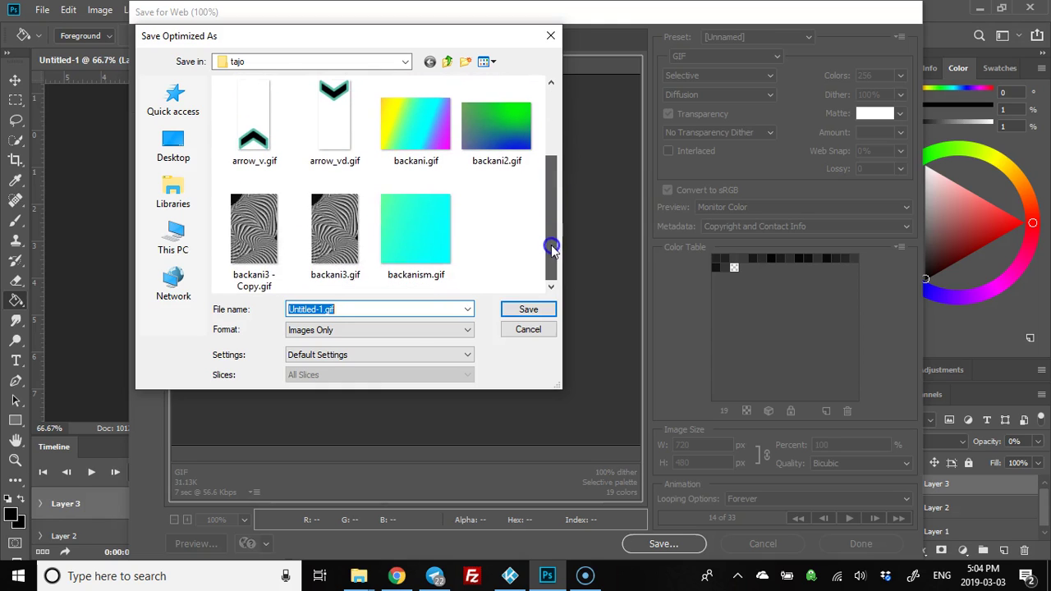
left_click(327, 258)
left_click(524, 311)
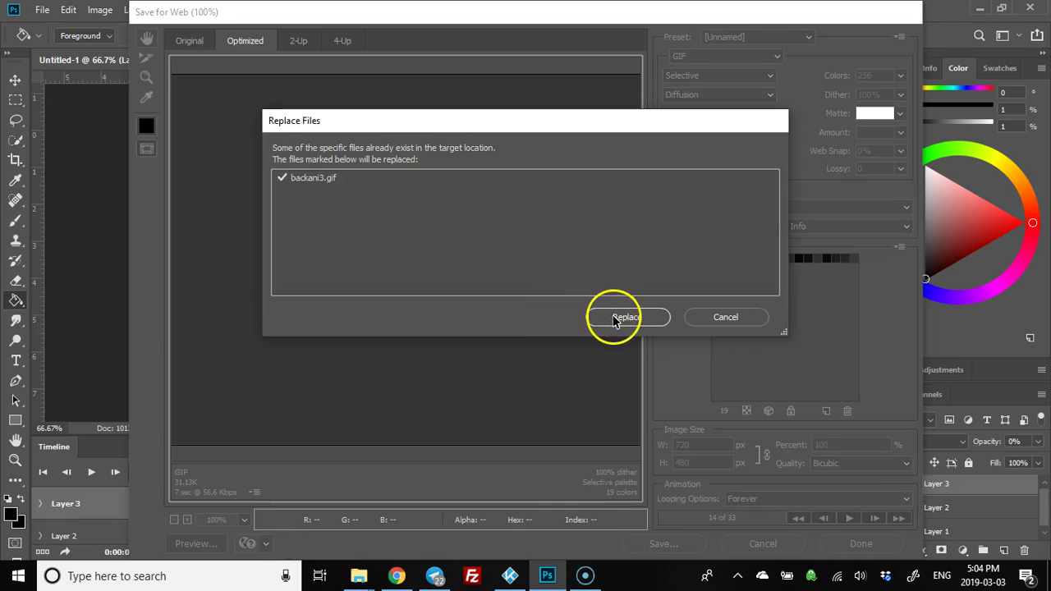
left_click(614, 318)
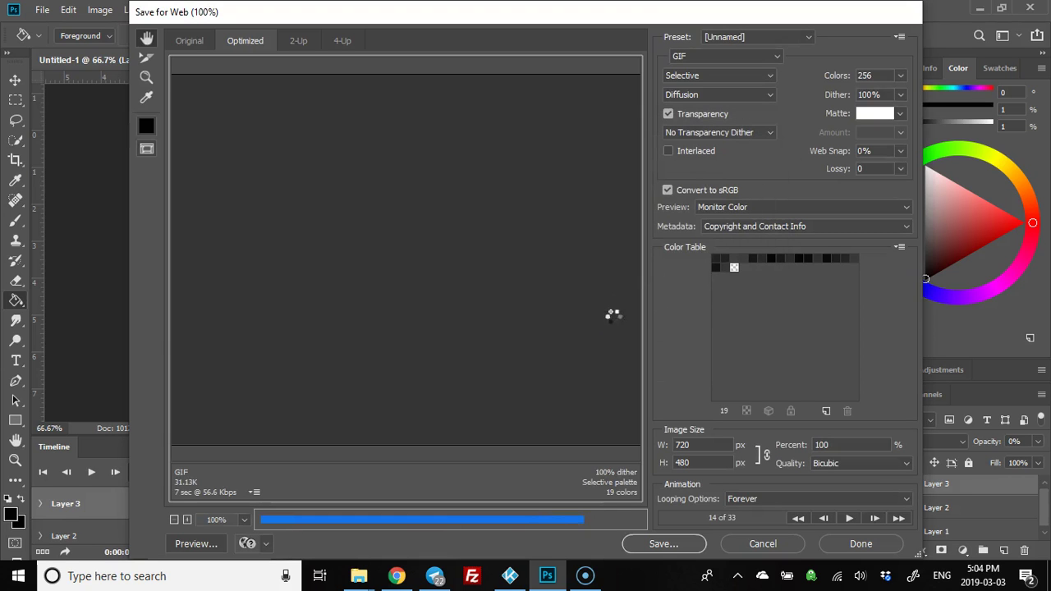